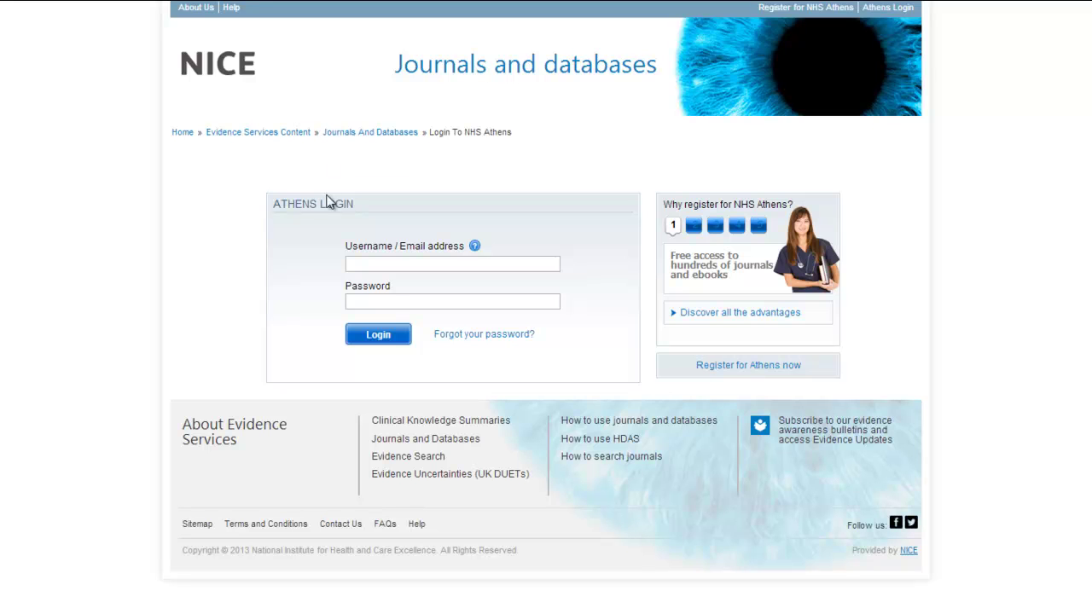
Log in to NHS Athens with the account username and password.
{"action": "left_click", "coordinate": [357, 262]}
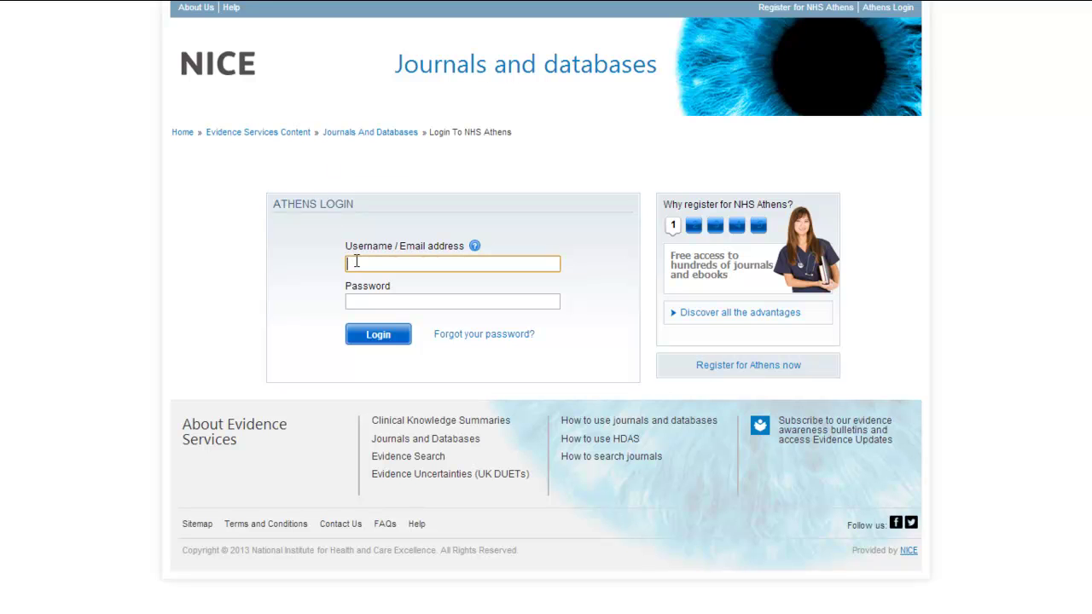
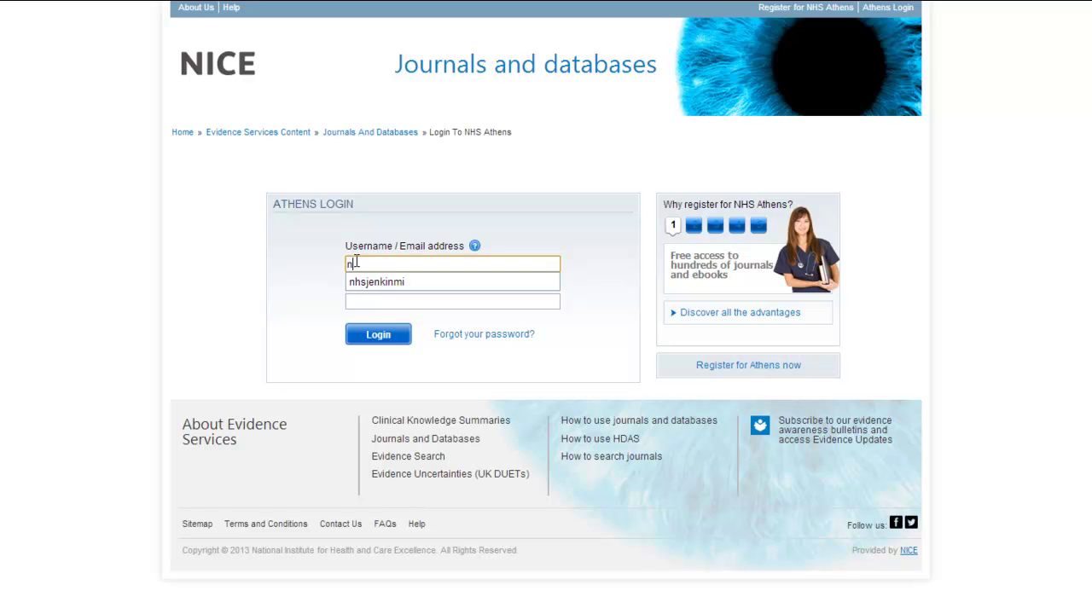
{"action": "key", "text": "Tab"}
{"action": "type", "text": "•••••••••"}
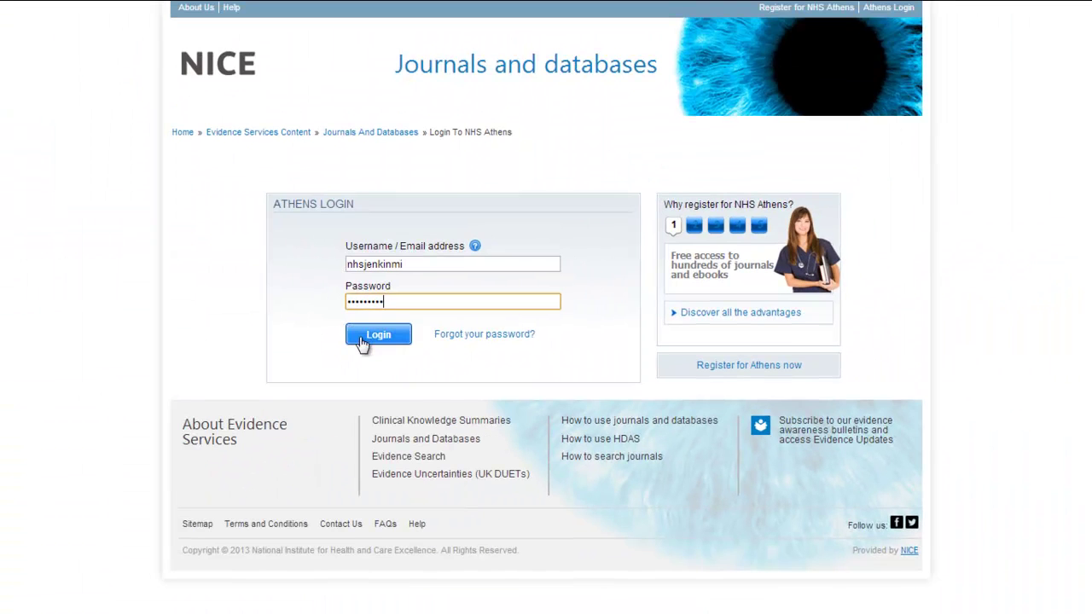
{"action": "left_click", "coordinate": [362, 340]}
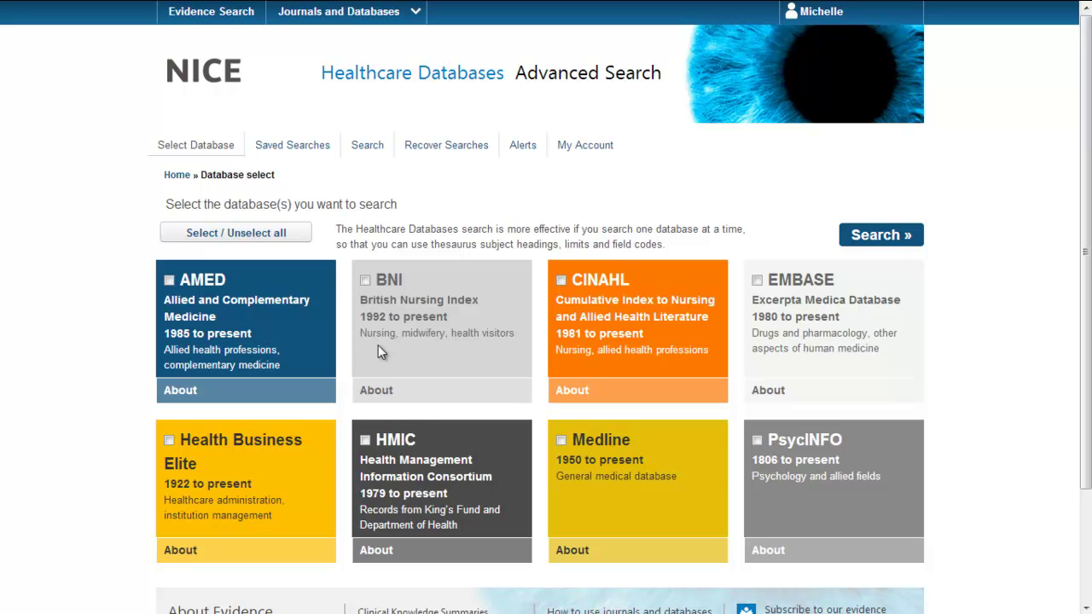
Choose Medline as the database to search.
{"action": "left_click", "coordinate": [602, 441]}
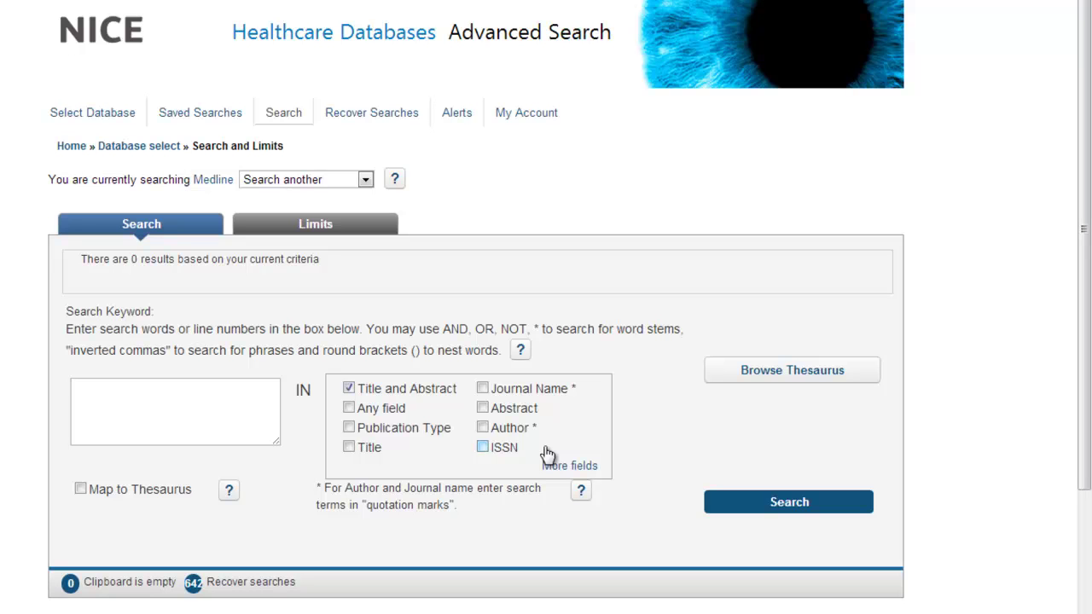
Search Medline for 'ibuprofen' with Map to Thesaurus ticked.
{"action": "left_click", "coordinate": [200, 398]}
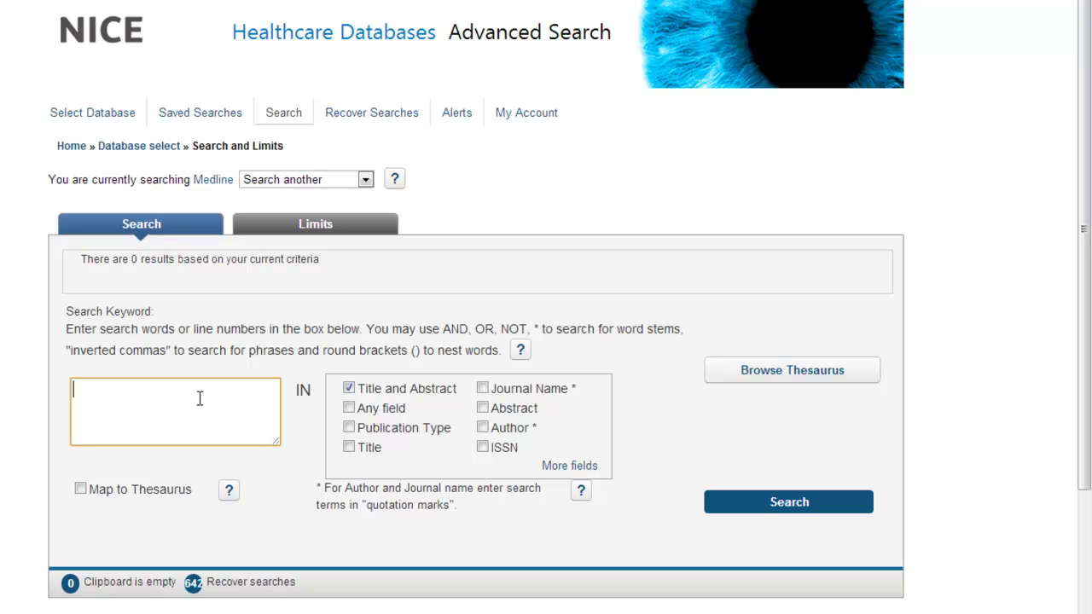
{"action": "type", "text": "ibuprofen"}
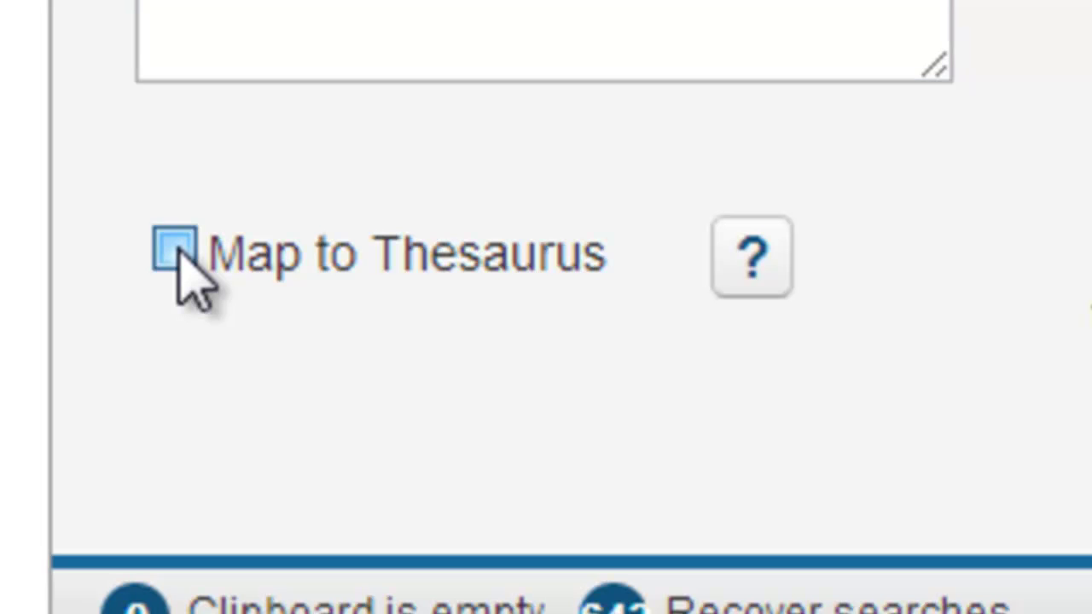
{"action": "left_click", "coordinate": [176, 250]}
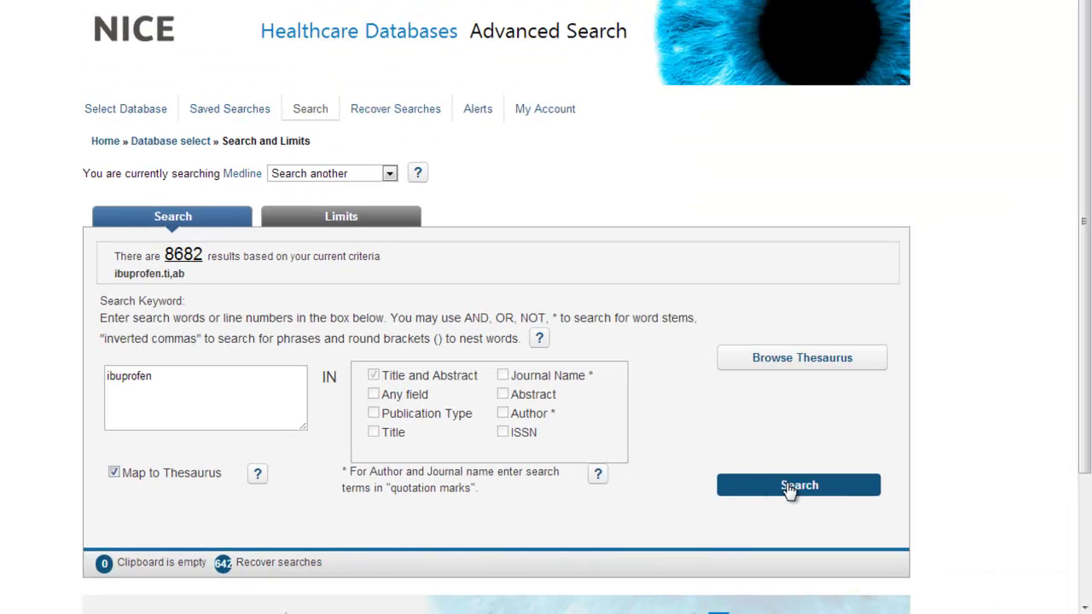
{"action": "left_click", "coordinate": [790, 487]}
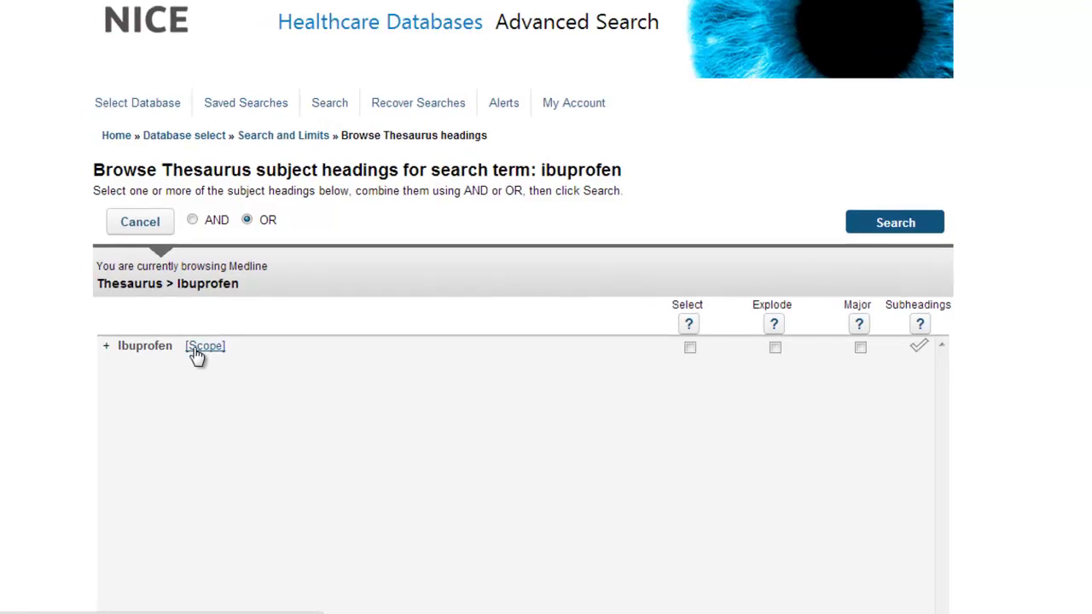
{"action": "left_click", "coordinate": [190, 343]}
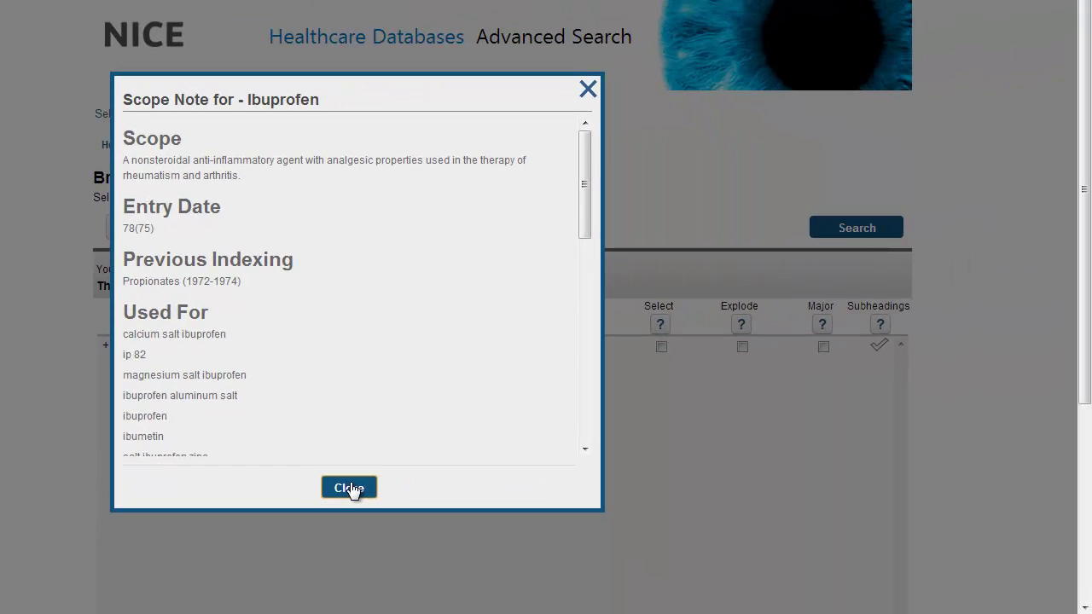
{"action": "left_click", "coordinate": [349, 488]}
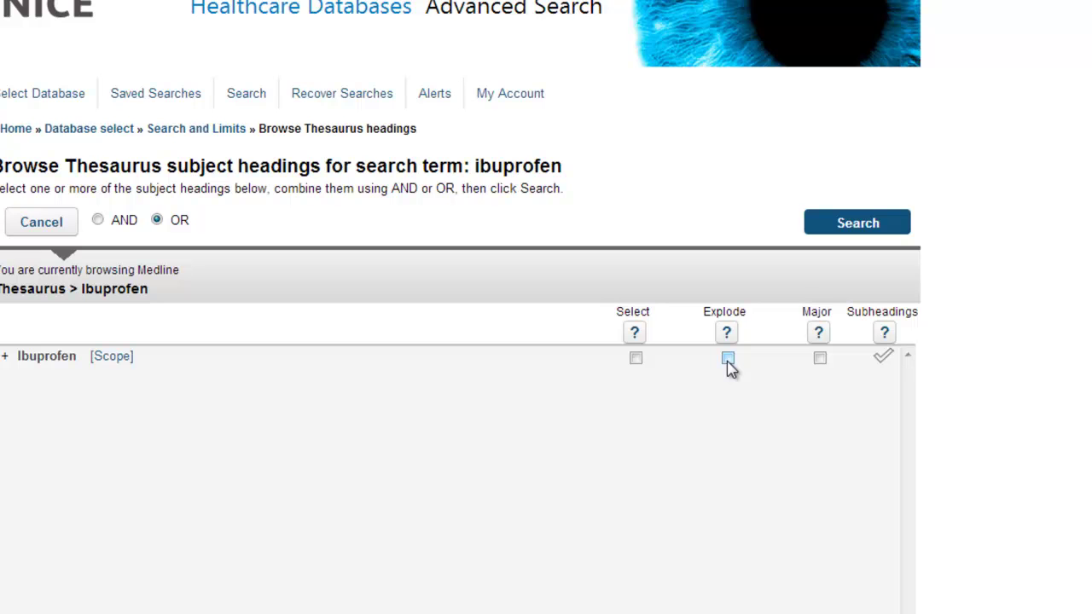
Tick Explode for Ibuprofen, try then untick the Toxicity subheading, and cancel subheadings.
{"action": "left_click", "coordinate": [728, 359]}
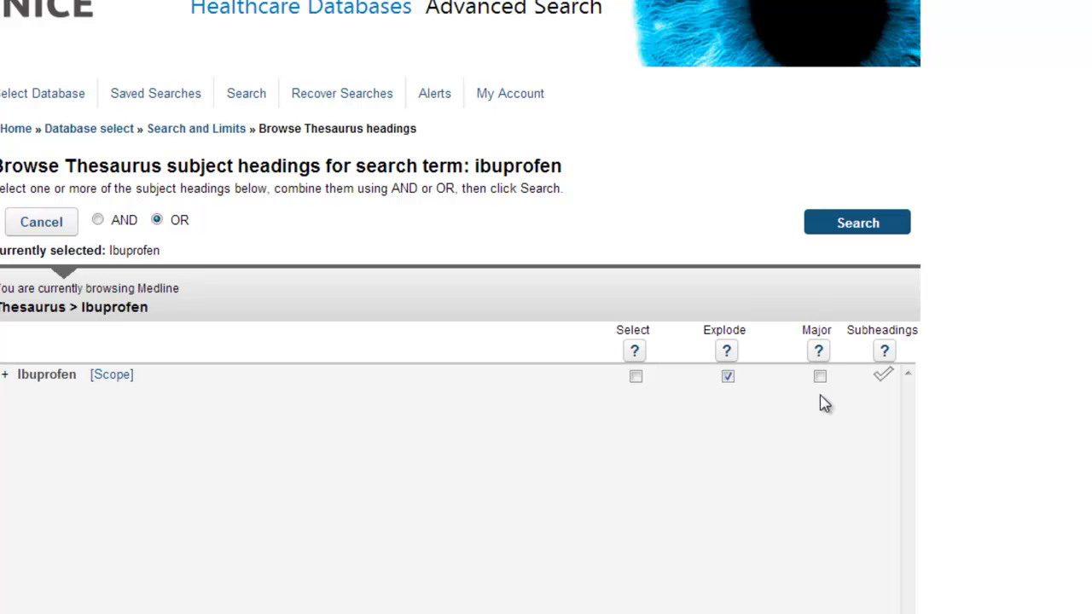
{"action": "left_click", "coordinate": [884, 376]}
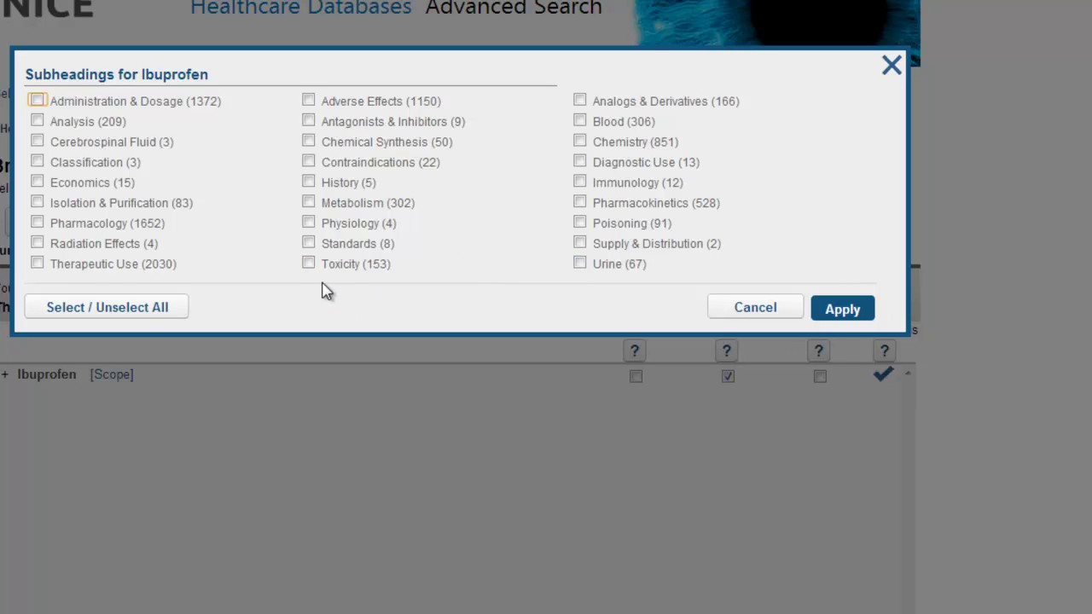
{"action": "left_click", "coordinate": [308, 266]}
{"action": "left_click", "coordinate": [308, 264]}
{"action": "left_click", "coordinate": [755, 308]}
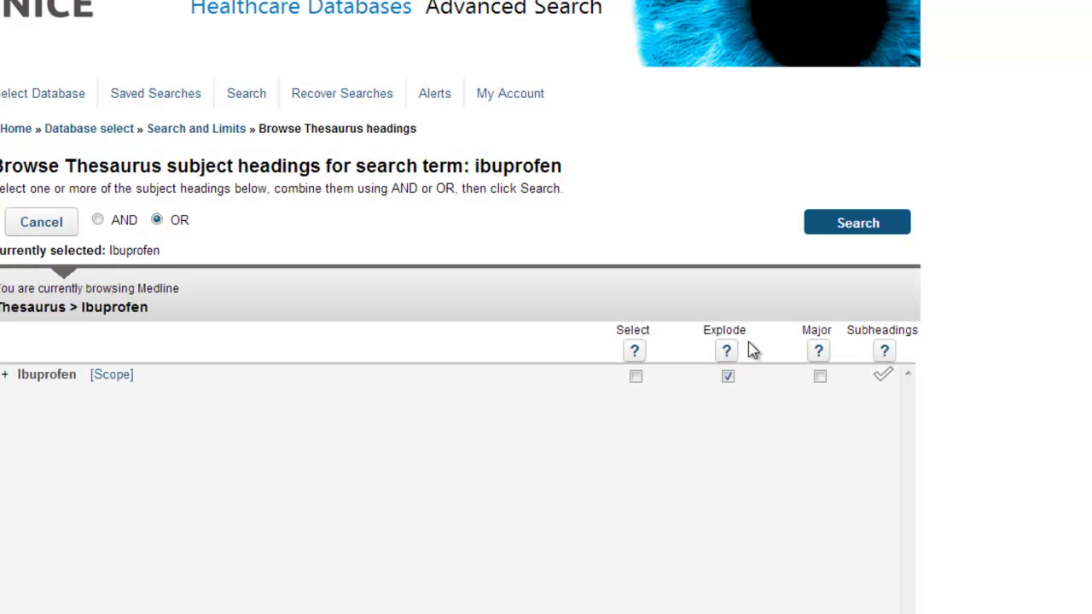
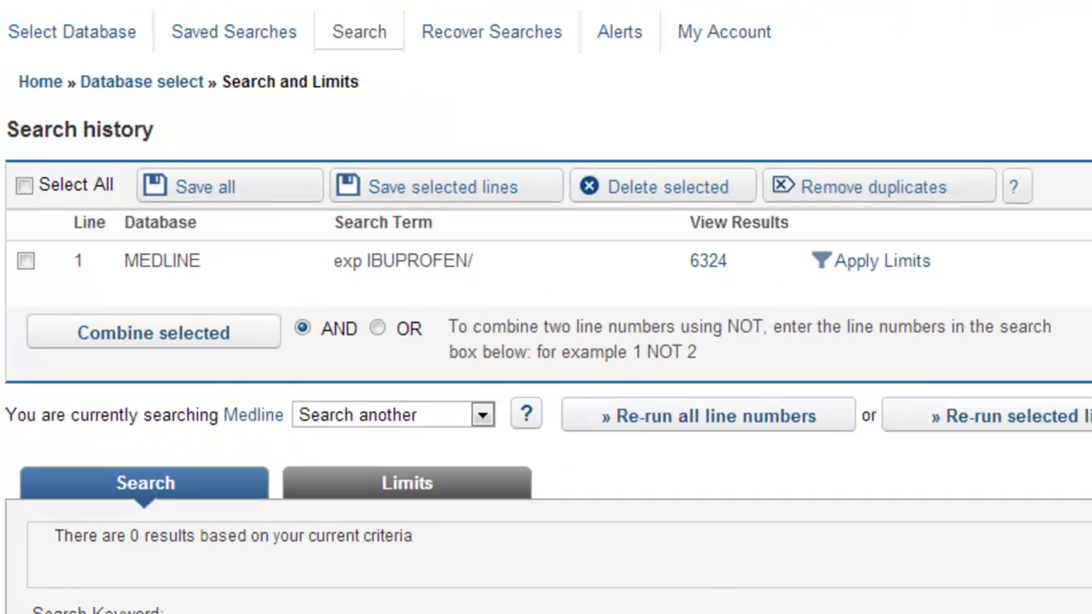
Run title/abstract searches for ibuprofen (8682), brufen (83) and nurofen (16) as lines 2–4.
{"action": "scroll", "coordinate": [546, 307], "scroll_direction": "down", "scroll_amount": 1}
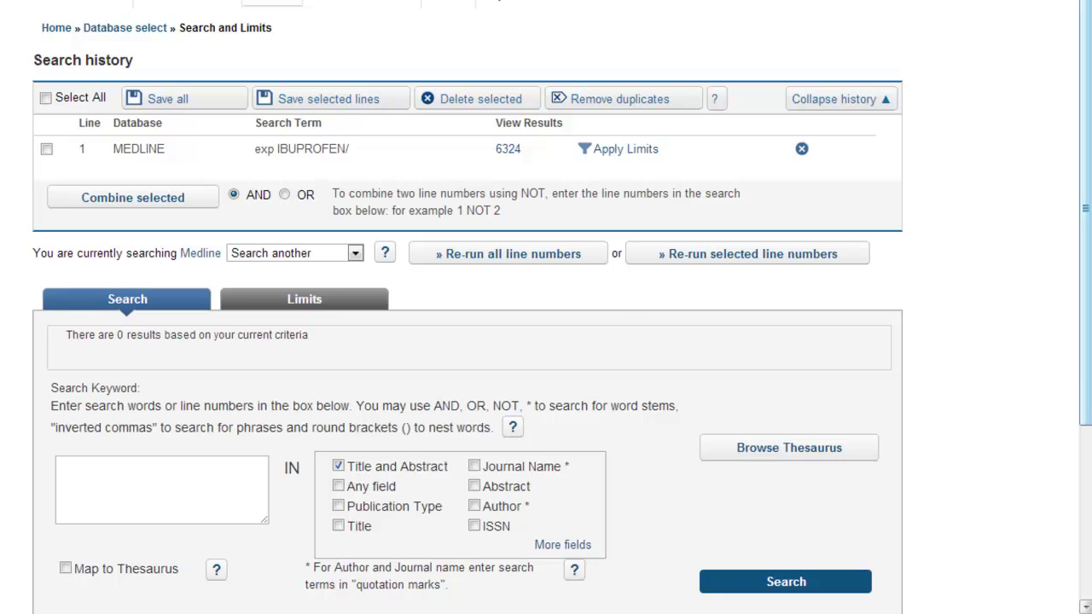
{"action": "left_click", "coordinate": [148, 476]}
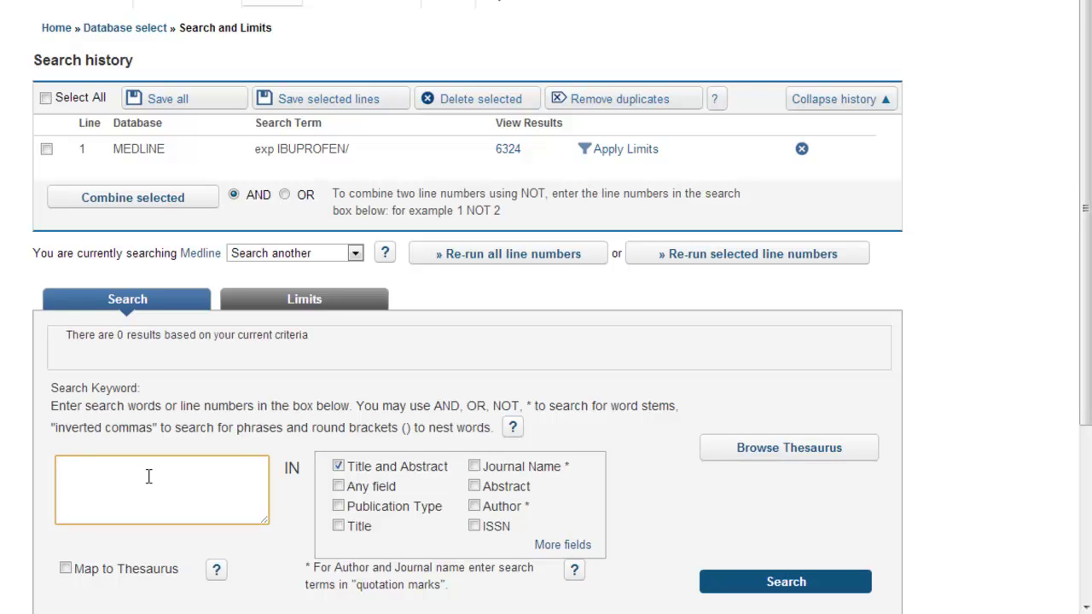
{"action": "type", "text": "ibuprofen"}
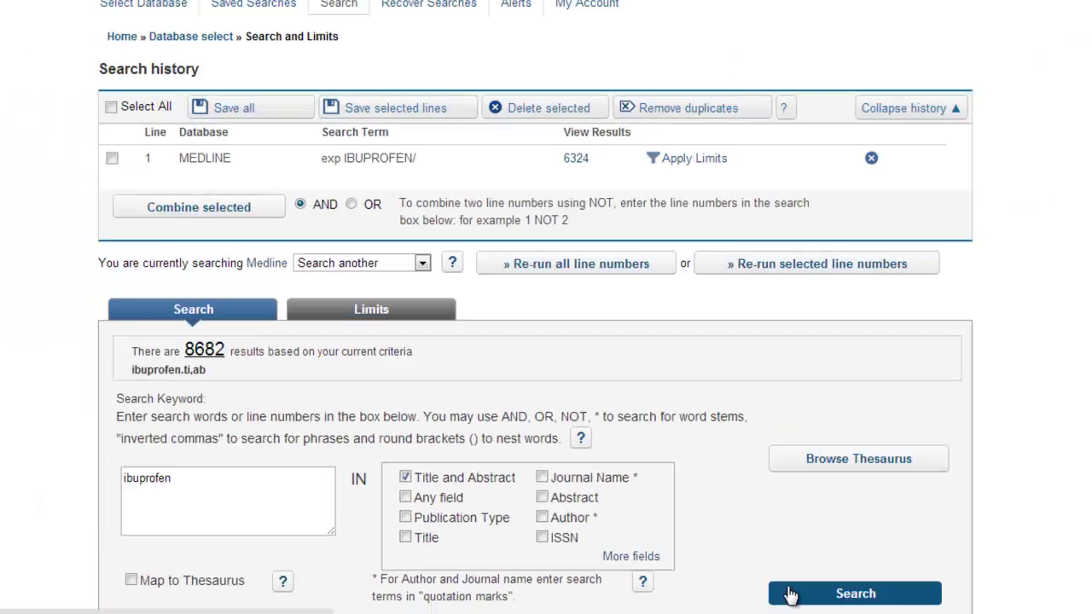
{"action": "left_click", "coordinate": [751, 590]}
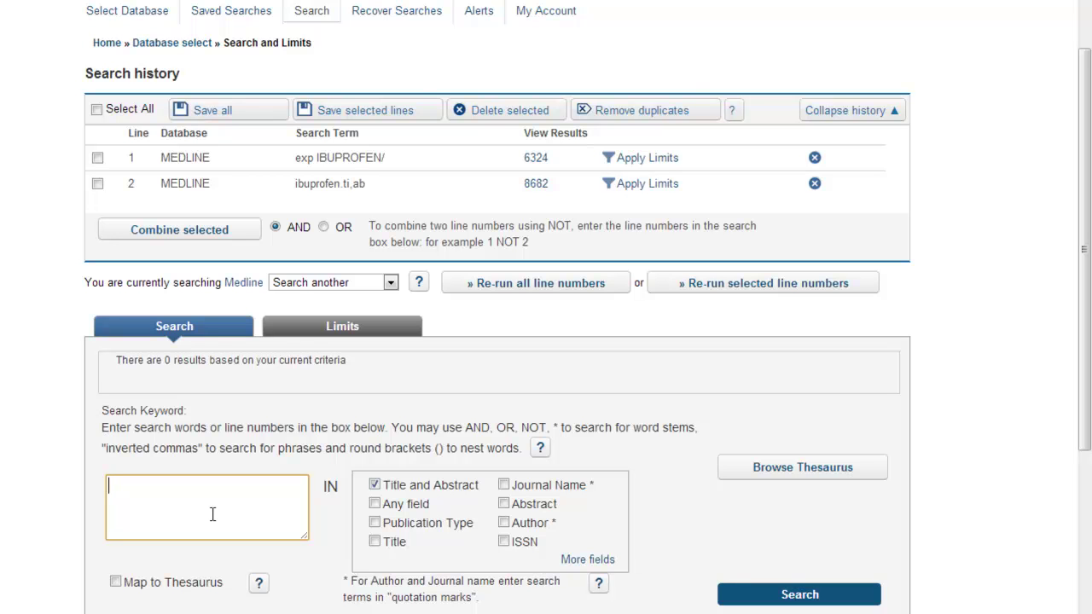
{"action": "type", "text": "brufen"}
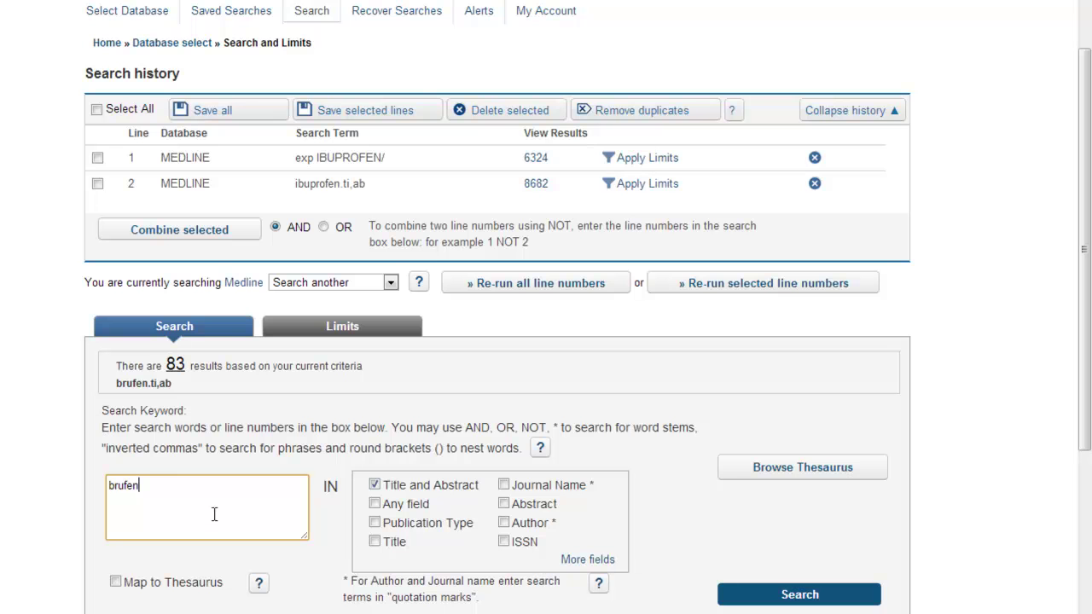
{"action": "left_click", "coordinate": [761, 601]}
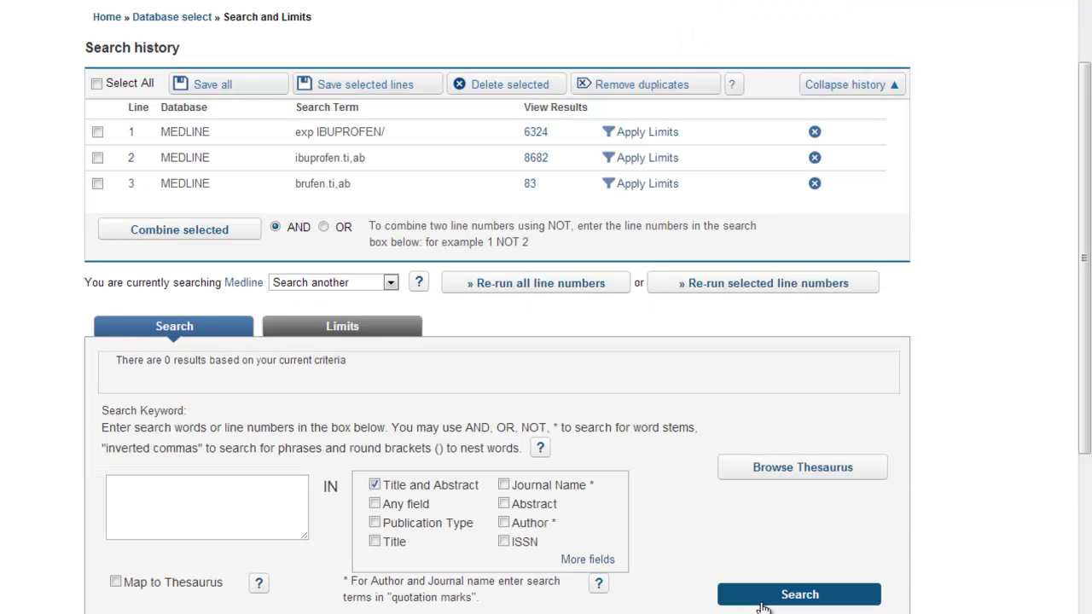
{"action": "left_click", "coordinate": [215, 497]}
{"action": "type", "text": "n"}
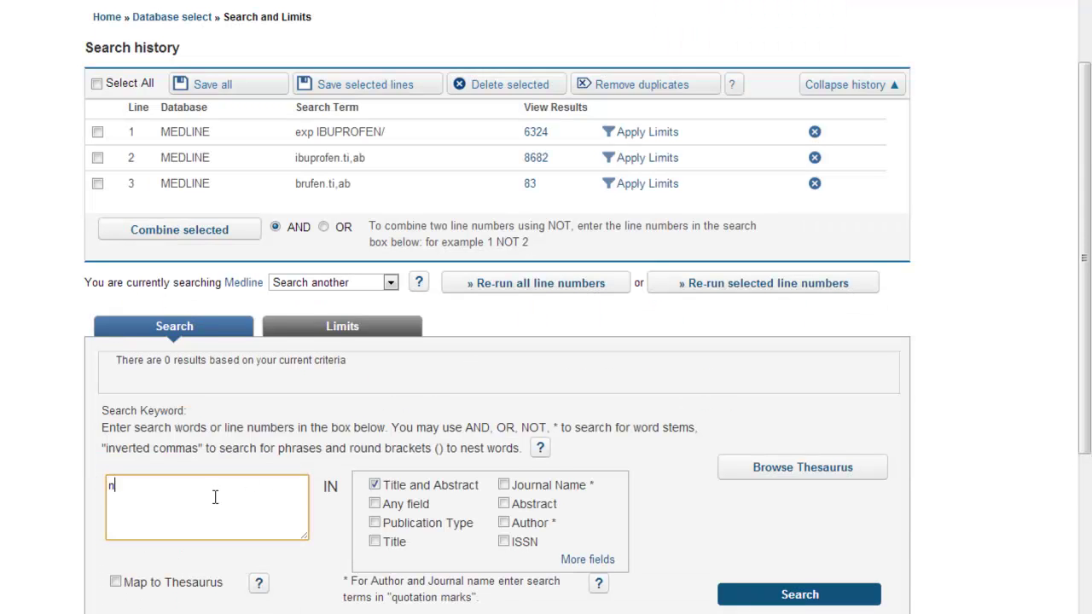
{"action": "type", "text": "urofen"}
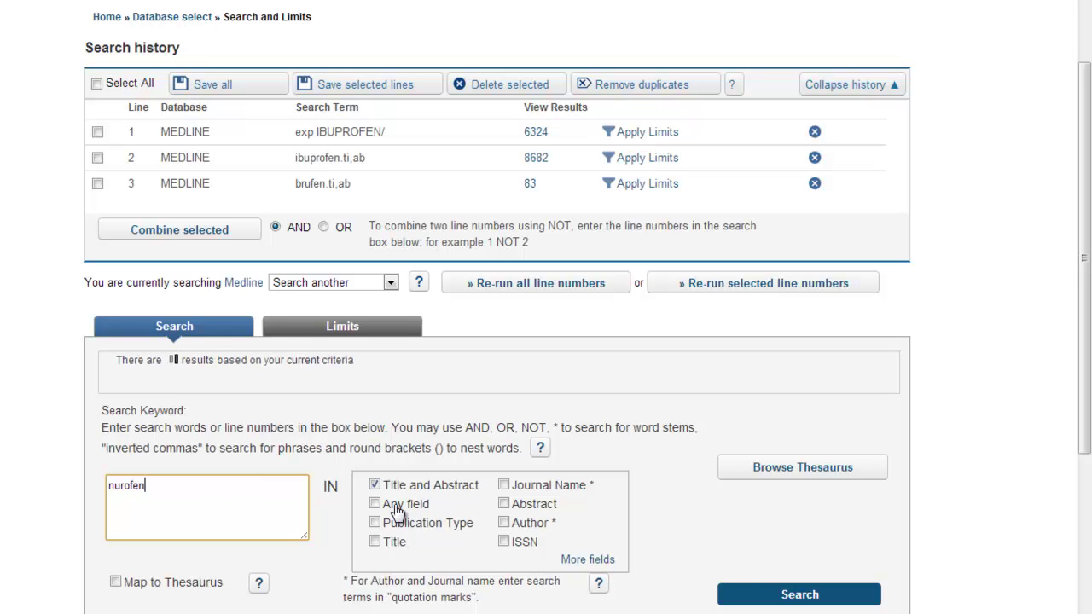
{"action": "left_click", "coordinate": [776, 602]}
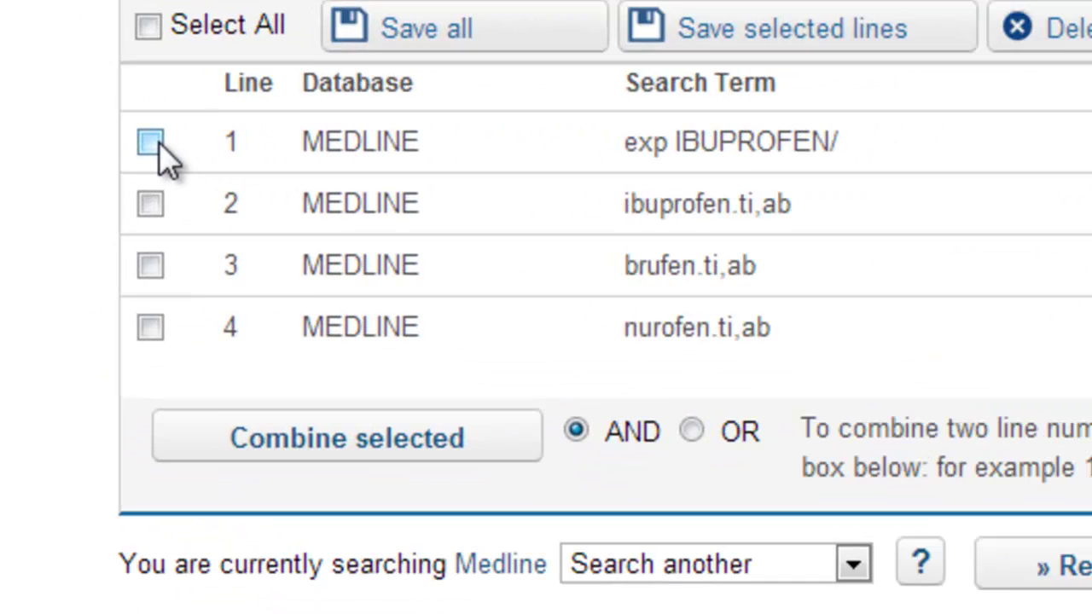
Combine history lines 1, 2, 3 and 4 with OR into line 5, giving 9847 results.
{"action": "left_click", "coordinate": [98, 106]}
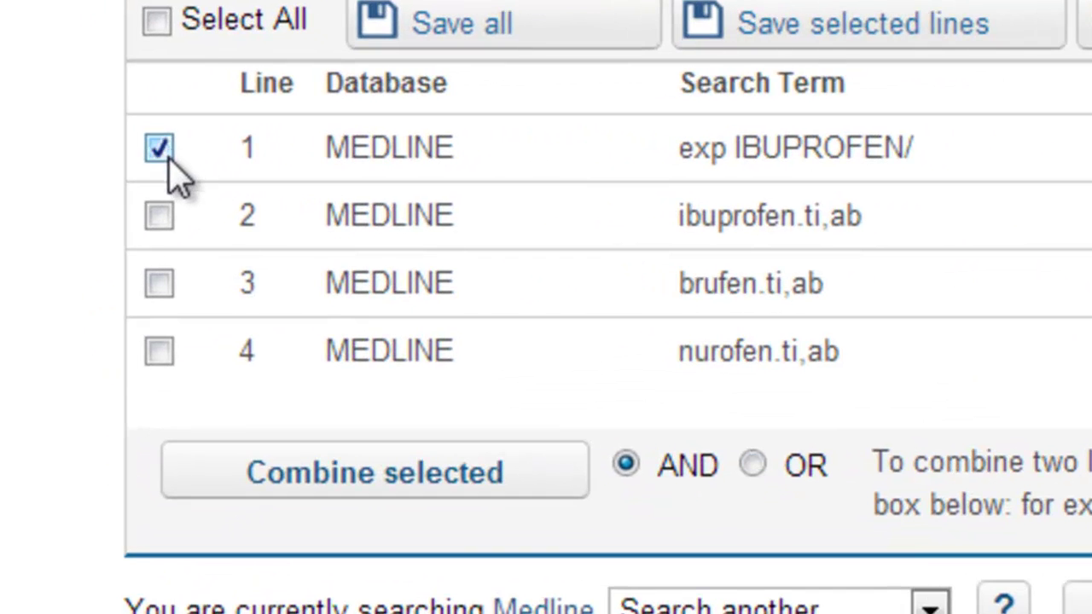
{"action": "left_click", "coordinate": [158, 220]}
{"action": "left_click", "coordinate": [159, 286]}
{"action": "left_click", "coordinate": [160, 353]}
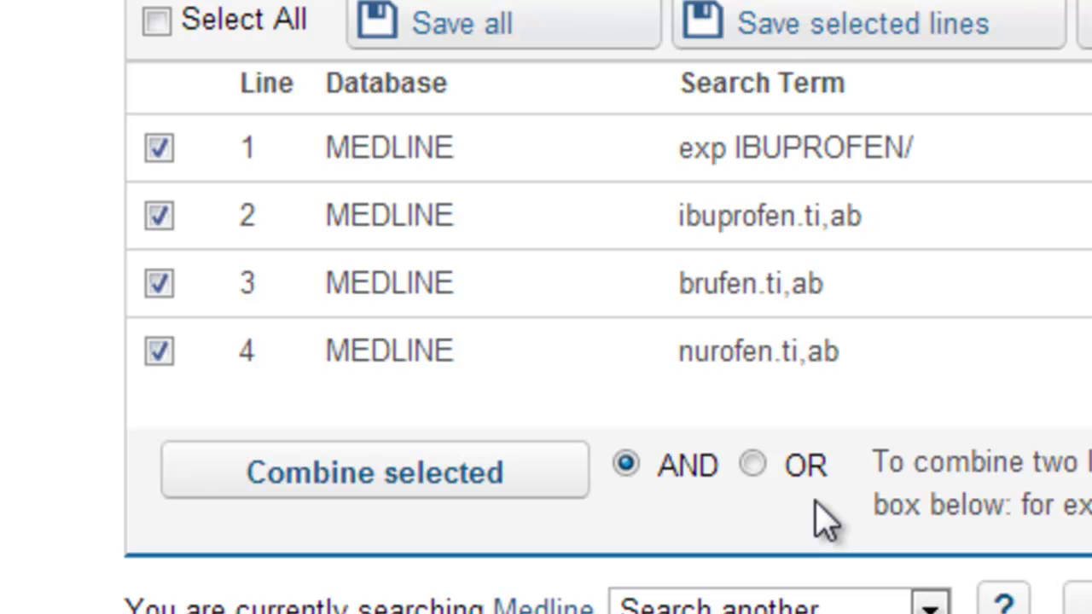
{"action": "left_click", "coordinate": [749, 474]}
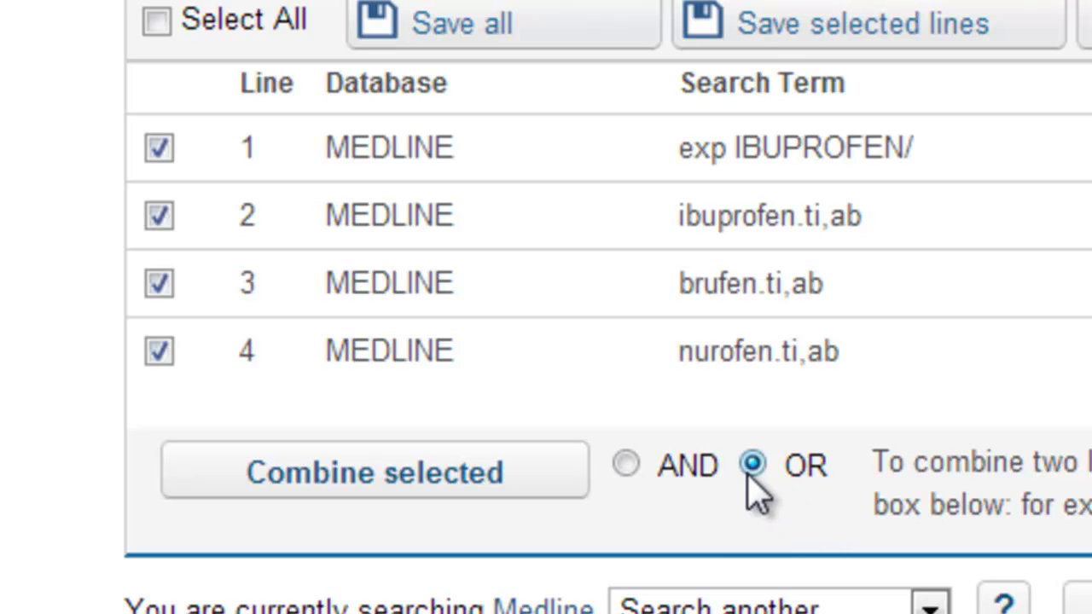
{"action": "left_click", "coordinate": [388, 488]}
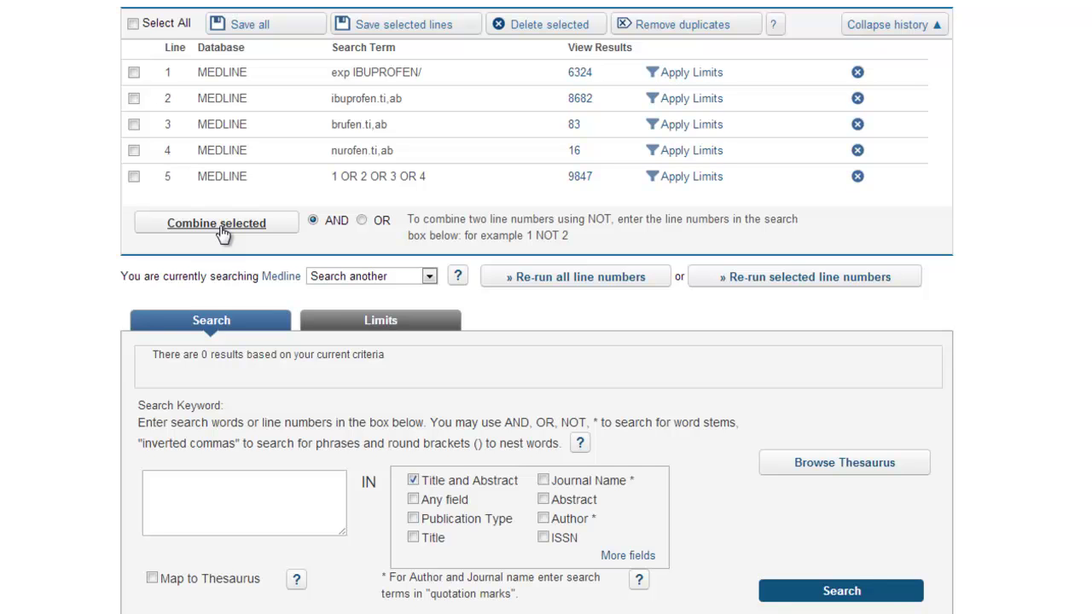
Look up paracetamol in the thesaurus and search exploded Acetaminophen as line 6 (13274 results).
{"action": "left_click", "coordinate": [223, 494]}
{"action": "type", "text": "pa"}
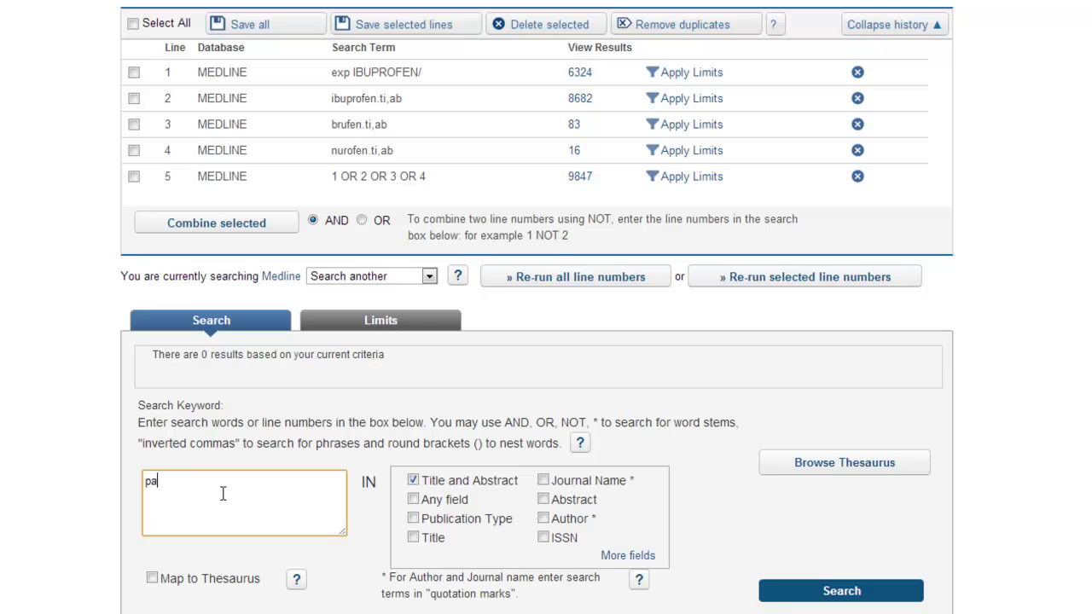
{"action": "type", "text": "racetamol"}
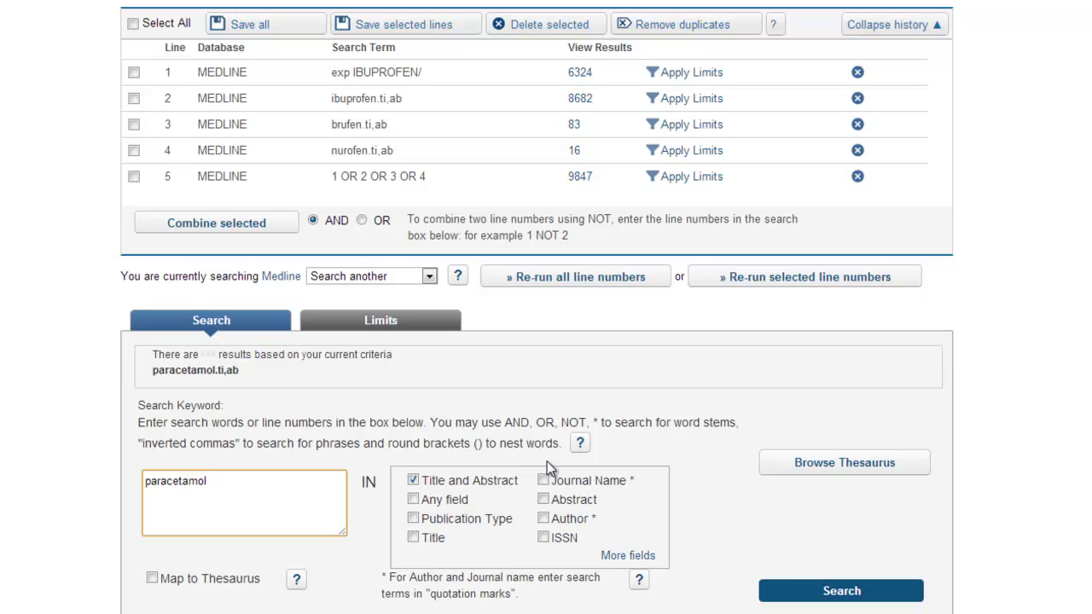
{"action": "scroll", "coordinate": [546, 307], "scroll_direction": "down", "scroll_amount": 2}
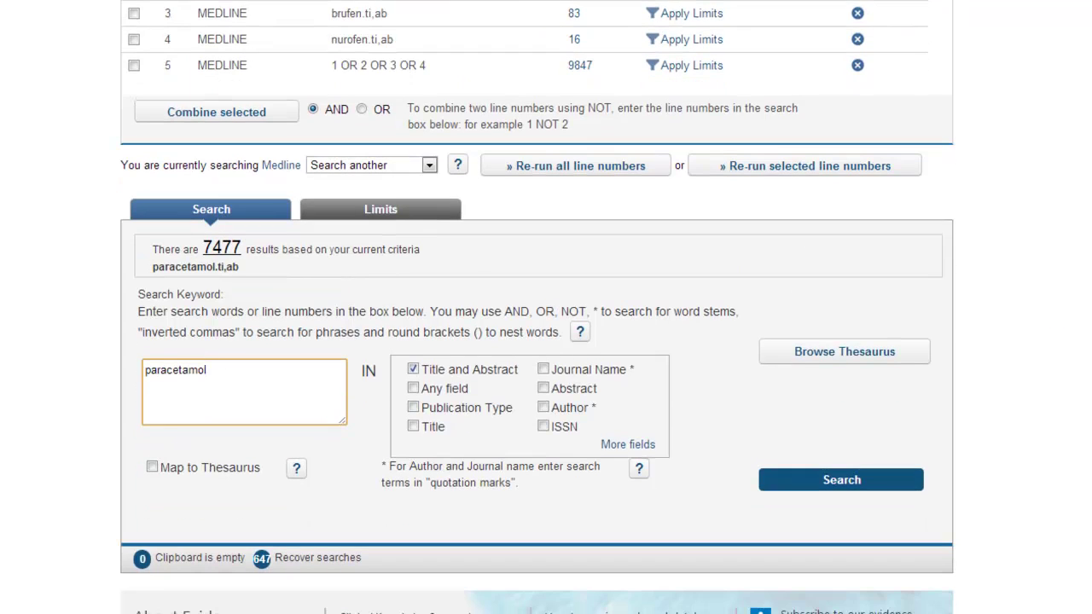
{"action": "left_click", "coordinate": [152, 468]}
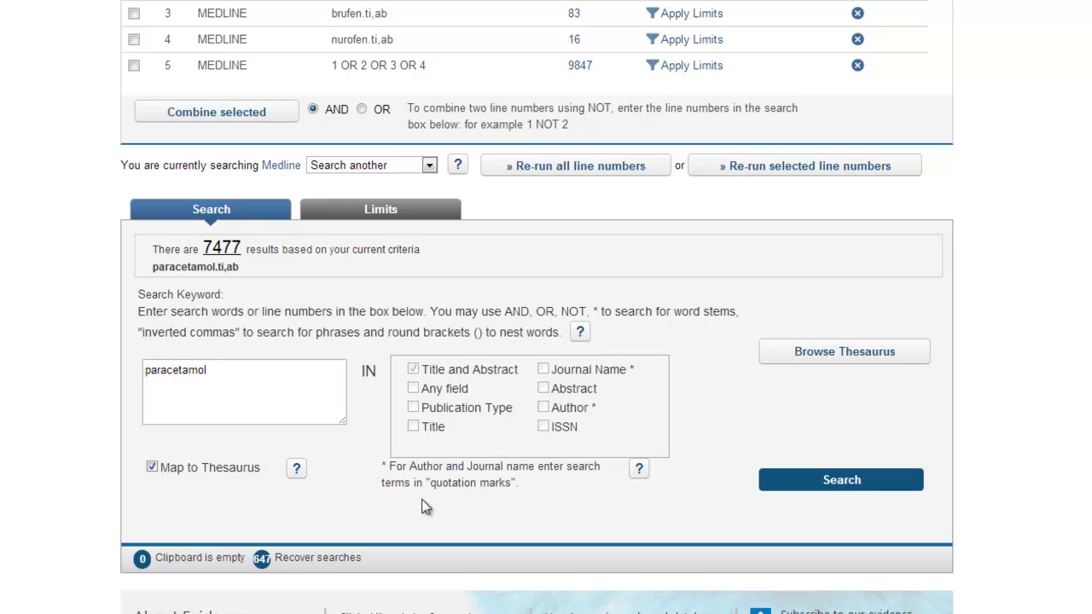
{"action": "left_click", "coordinate": [841, 481]}
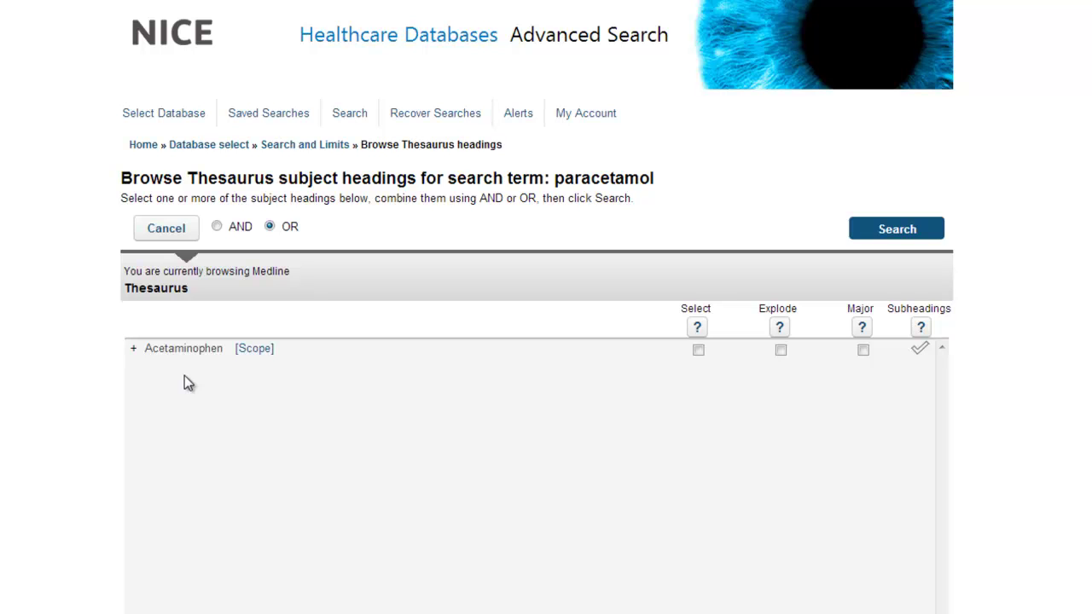
{"action": "left_click", "coordinate": [780, 350]}
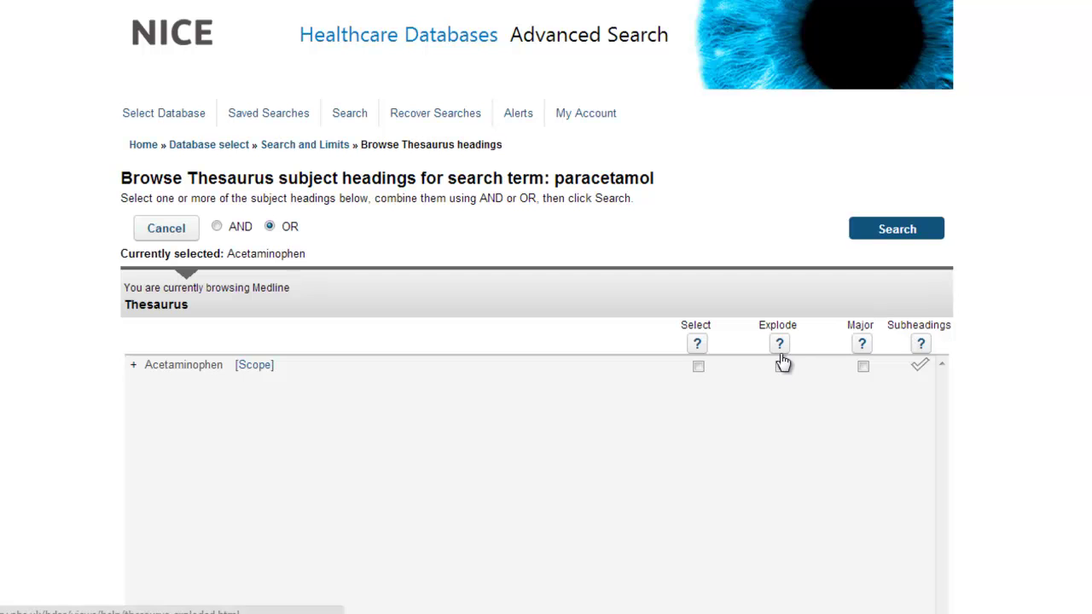
{"action": "left_click", "coordinate": [884, 232]}
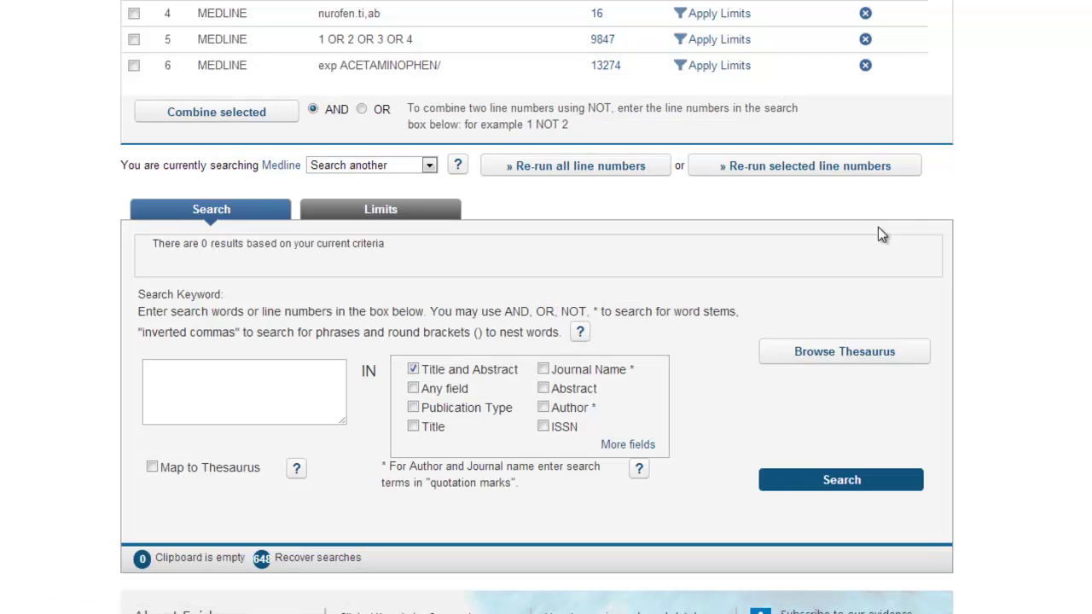
Search paracetamol (7477) and calpol (3) in title and abstract as lines 7 and 8.
{"action": "left_click", "coordinate": [273, 398]}
{"action": "type", "text": "para"}
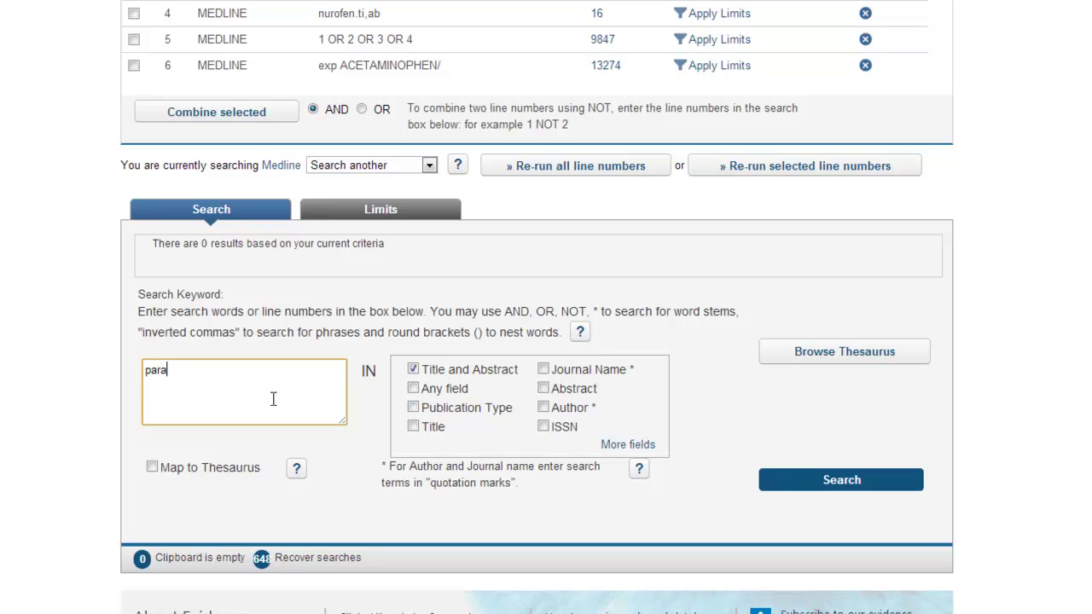
{"action": "type", "text": "cetamol"}
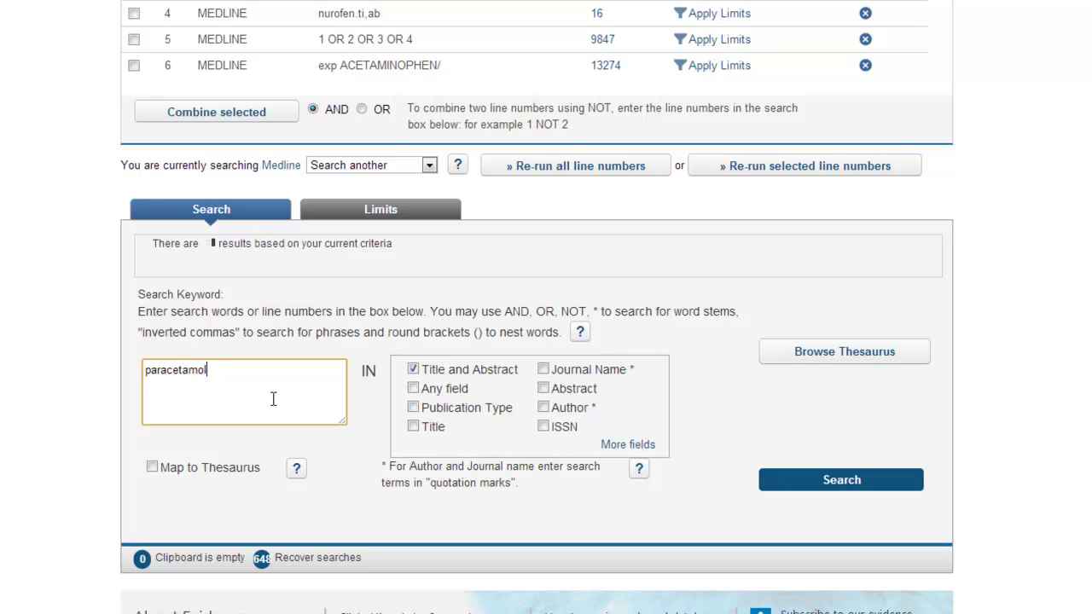
{"action": "left_click", "coordinate": [794, 483]}
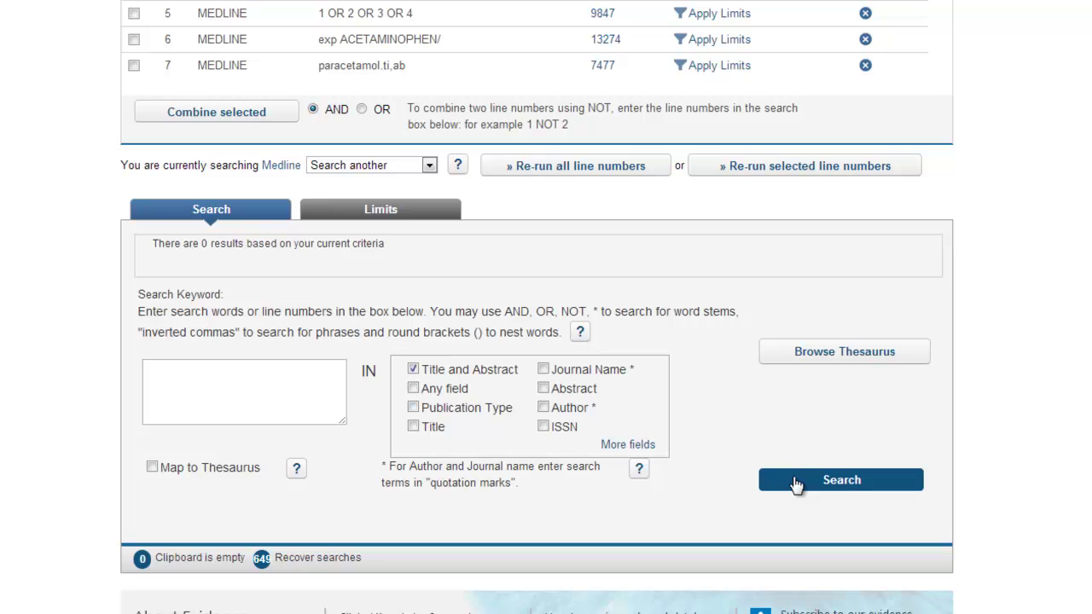
{"action": "left_click", "coordinate": [280, 387]}
{"action": "type", "text": "calpol"}
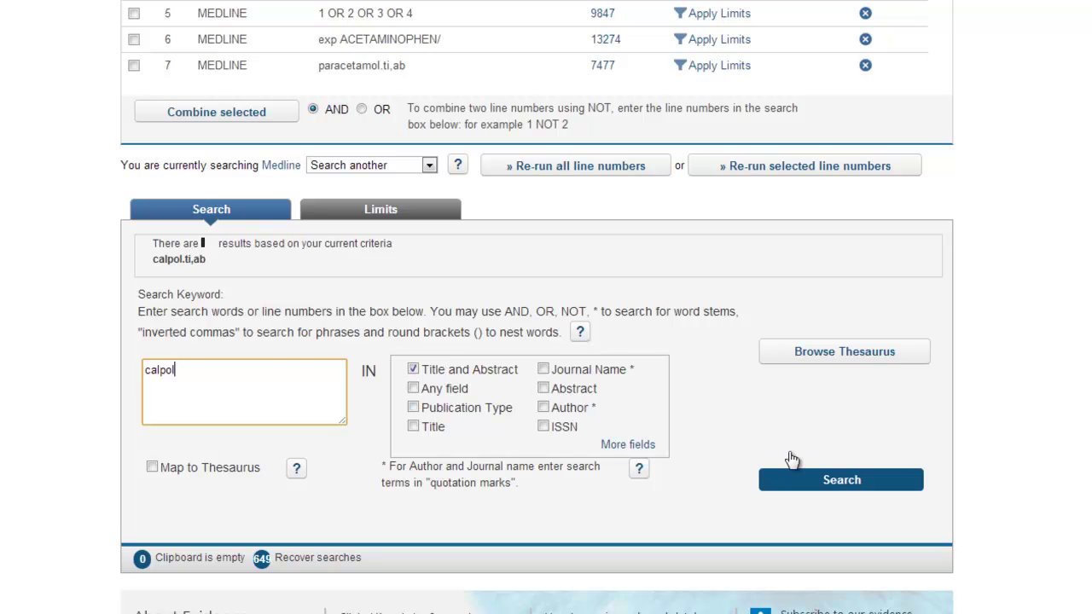
{"action": "left_click", "coordinate": [856, 492]}
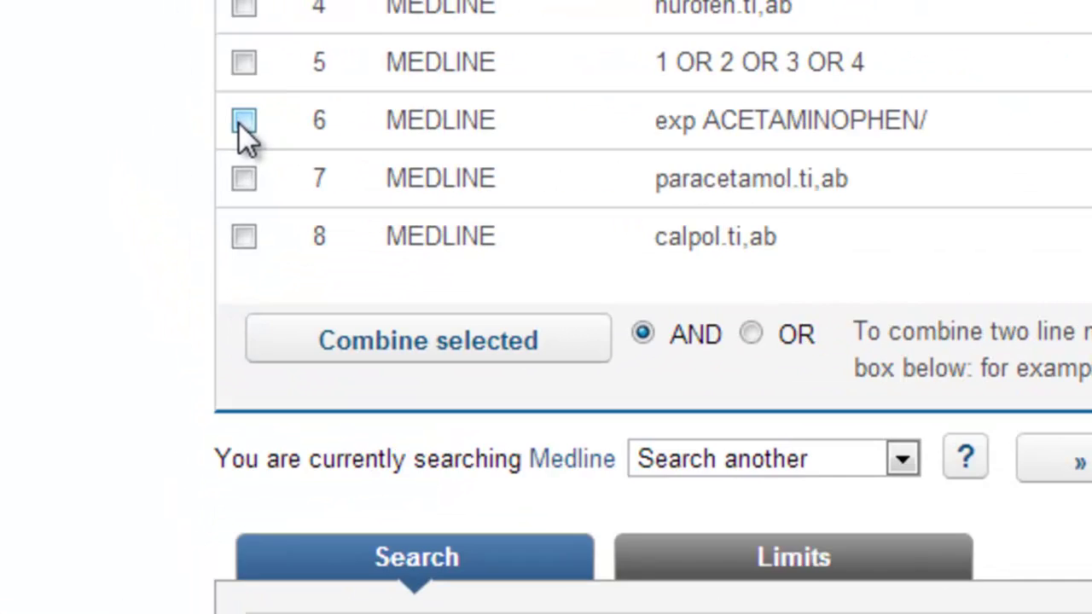
Combine lines 6, 7 and 8 with OR into line 9, giving 15966 results.
{"action": "left_click", "coordinate": [152, 32]}
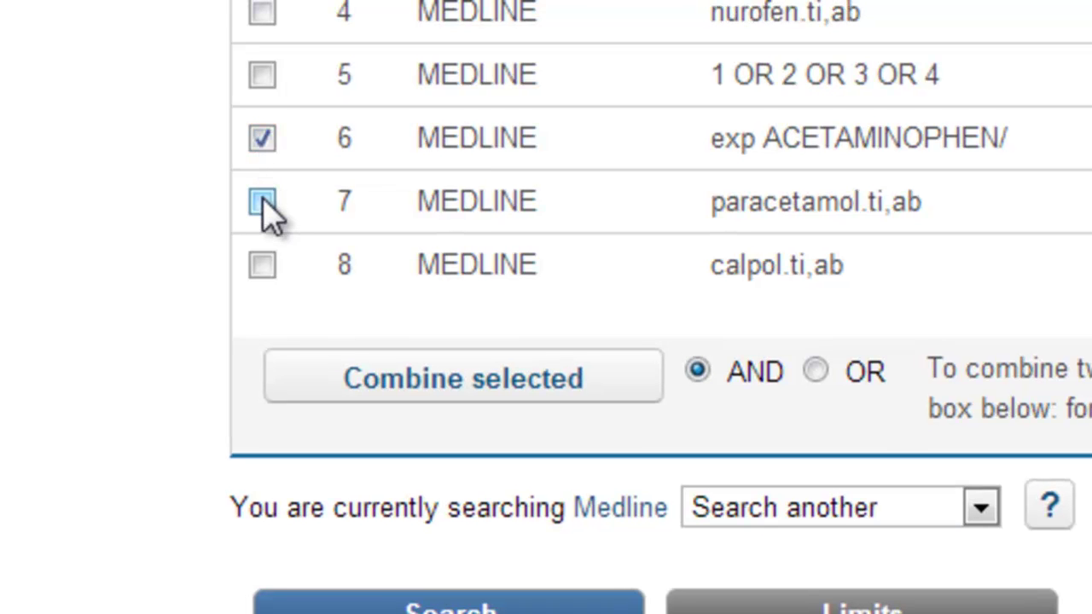
{"action": "left_click", "coordinate": [264, 205]}
{"action": "left_click", "coordinate": [263, 265]}
{"action": "left_click", "coordinate": [818, 373]}
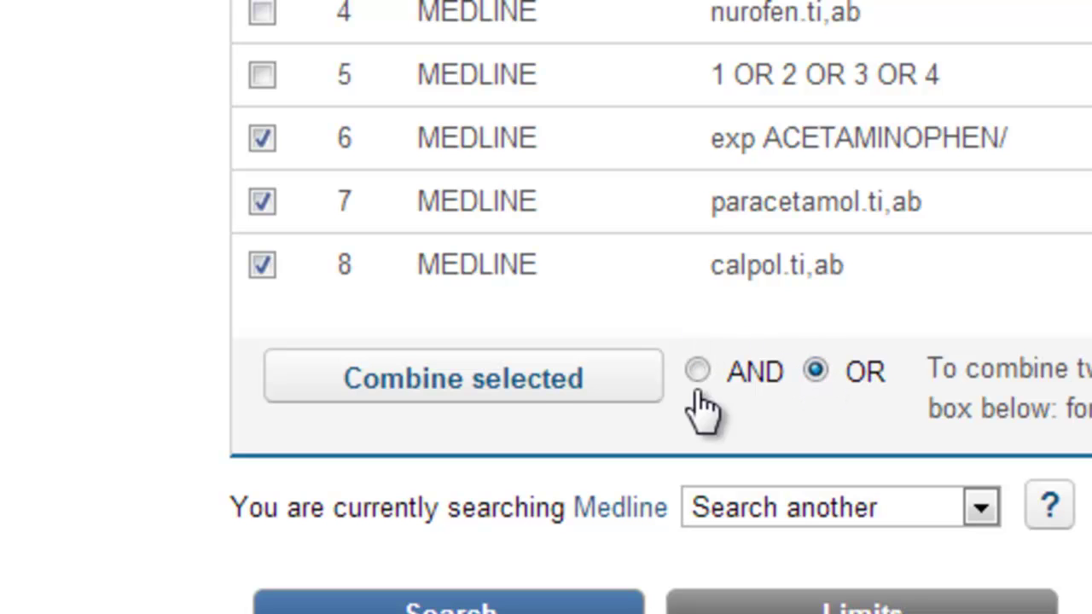
{"action": "left_click", "coordinate": [540, 401]}
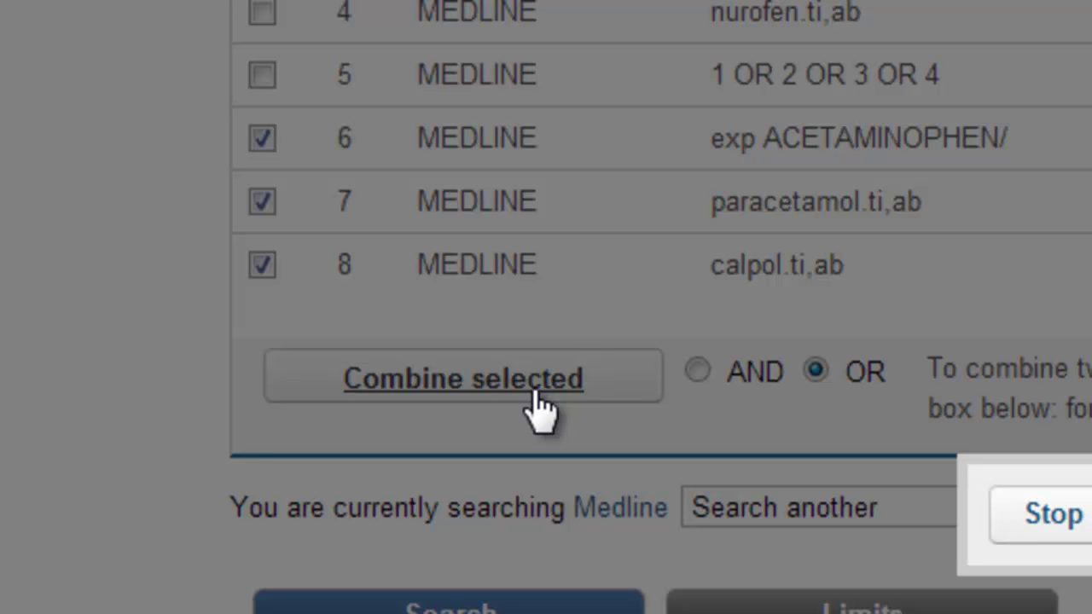
{"action": "left_click", "coordinate": [535, 395]}
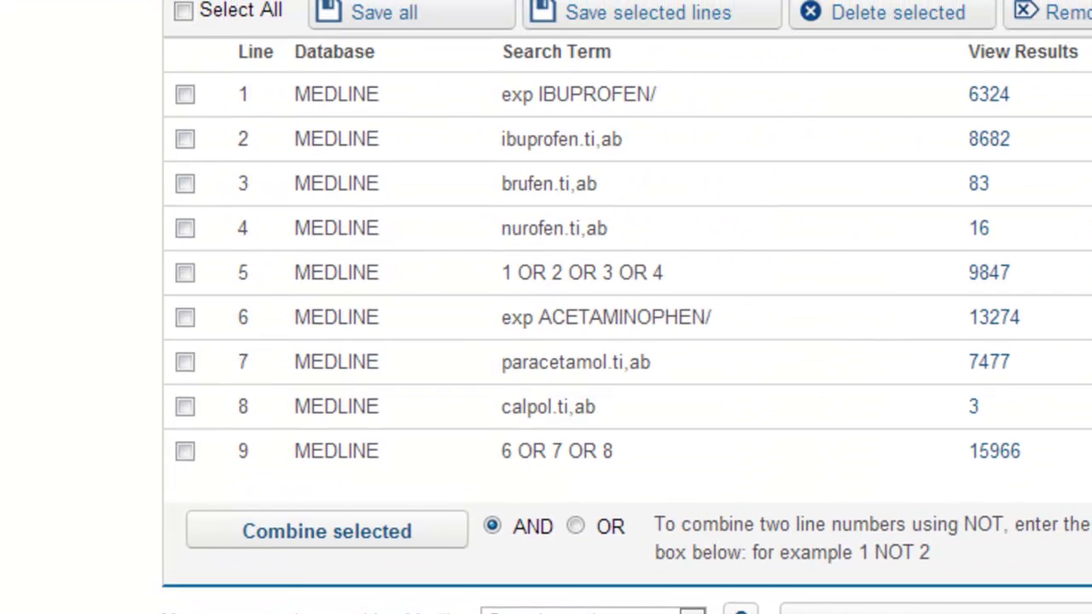
AND lines 5 and 9 into line 10 (1059 results), then enter 'fever' as the next keyword.
{"action": "left_click", "coordinate": [186, 273]}
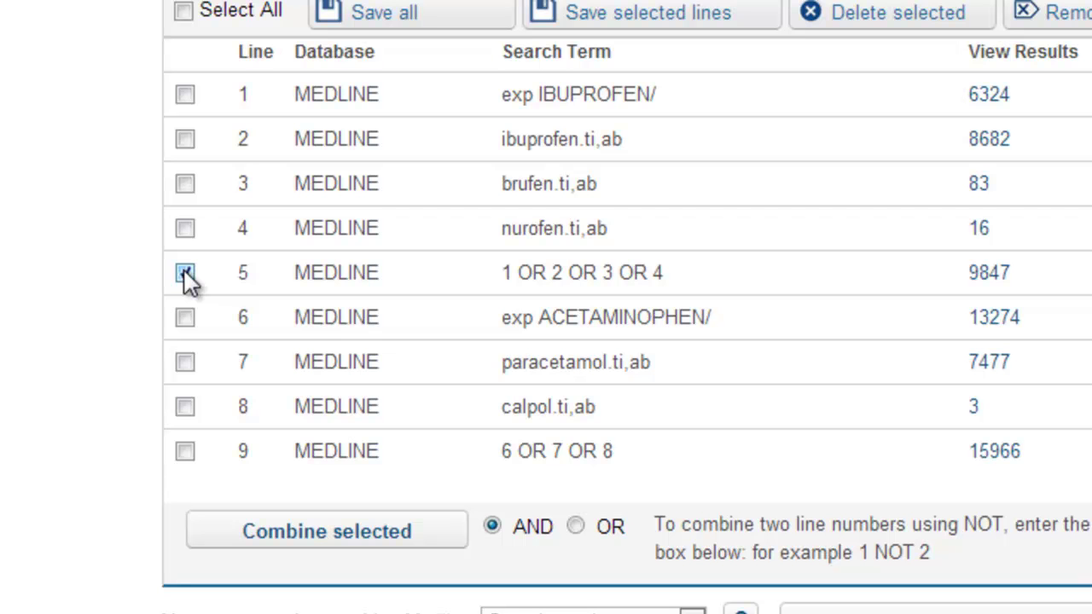
{"action": "left_click", "coordinate": [186, 452]}
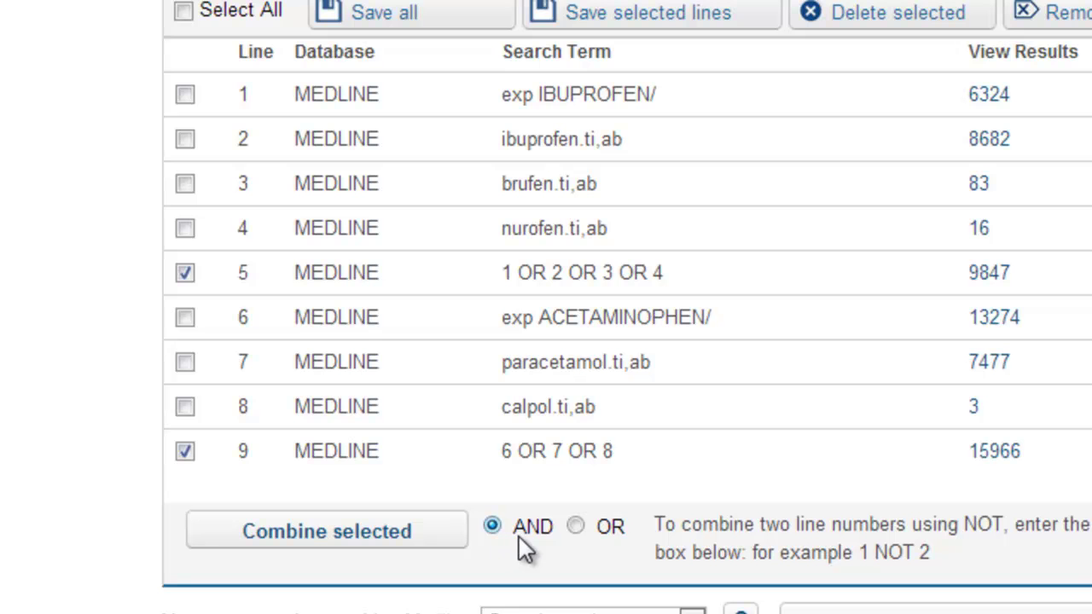
{"action": "left_click", "coordinate": [376, 550]}
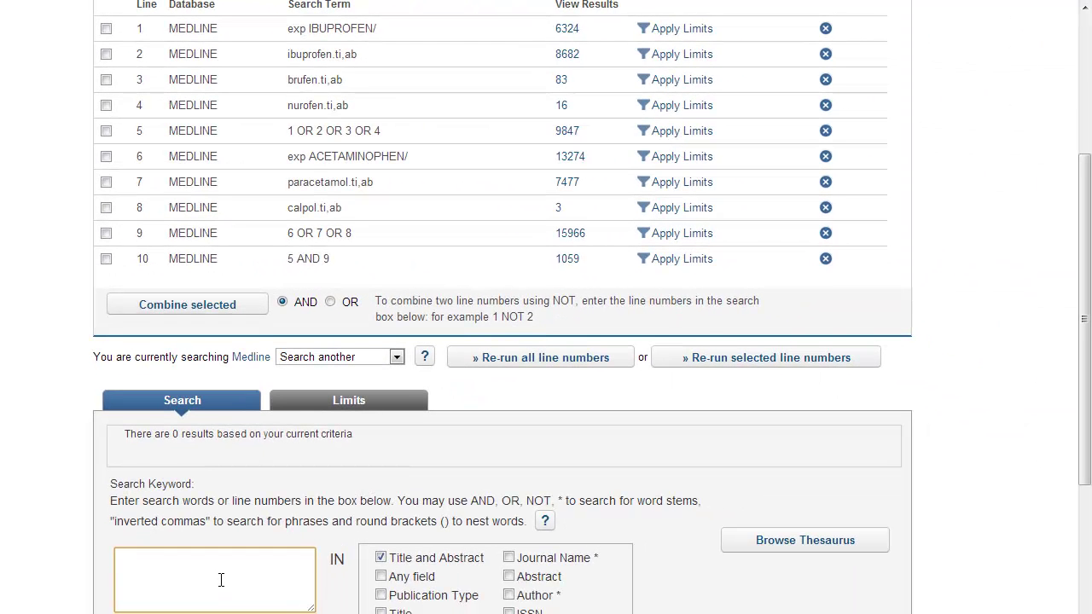
{"action": "type", "text": "fever"}
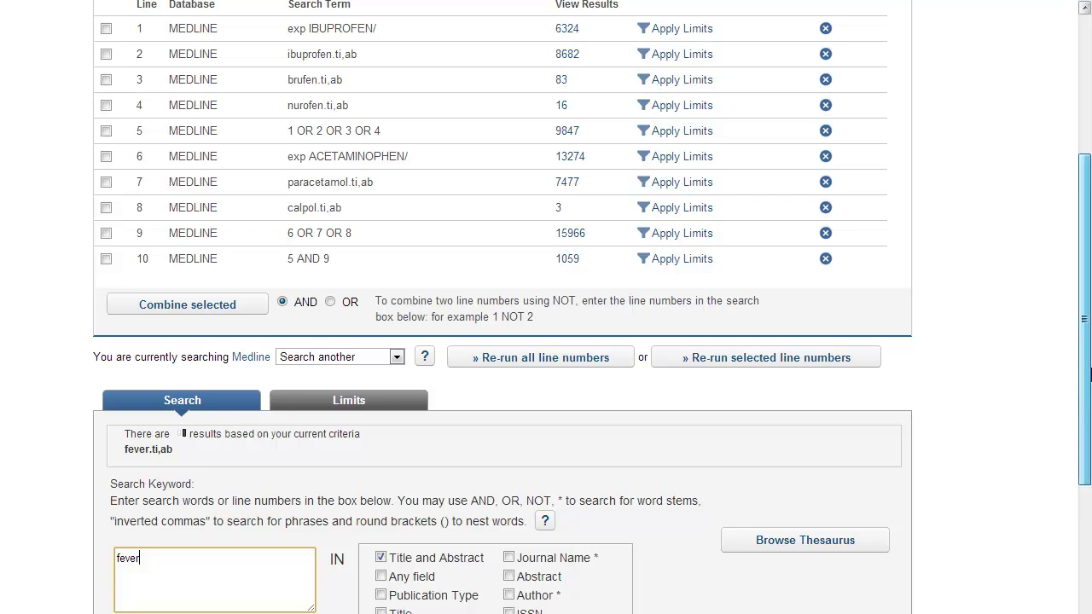
{"action": "left_click_drag", "start_coordinate": [1085, 381], "coordinate": [1090, 418]}
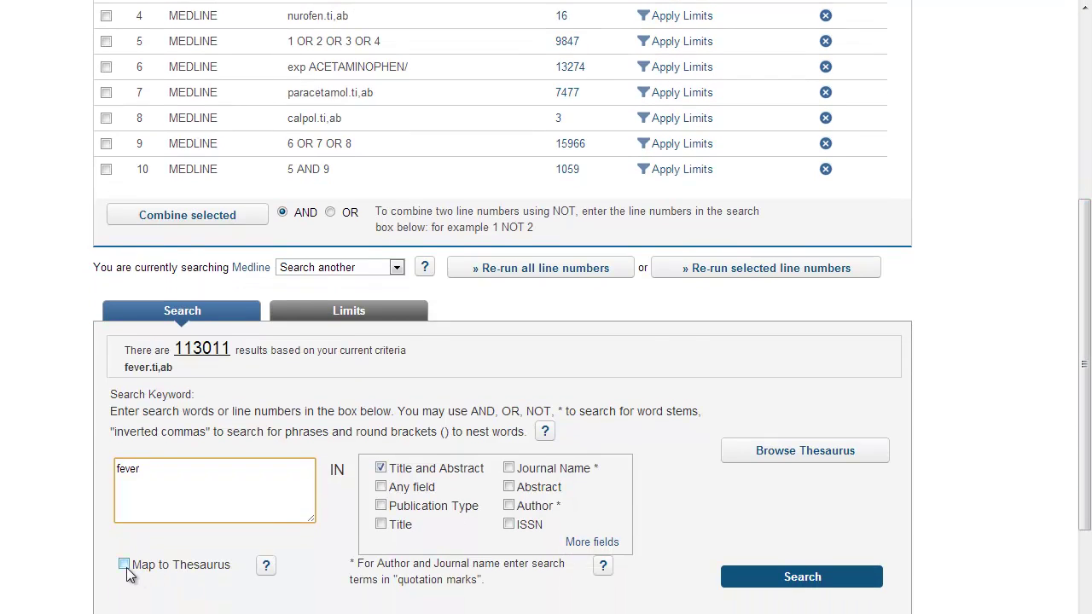
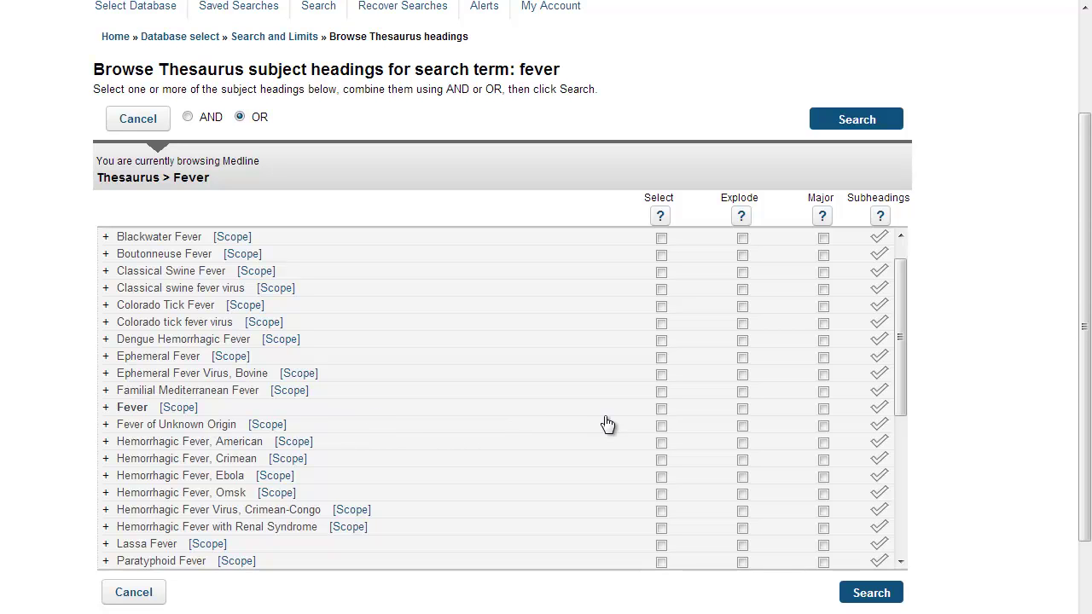
Explode the Fever subject heading and run it as line 11, exp FEVER/ (32822 results).
{"action": "left_click", "coordinate": [742, 409]}
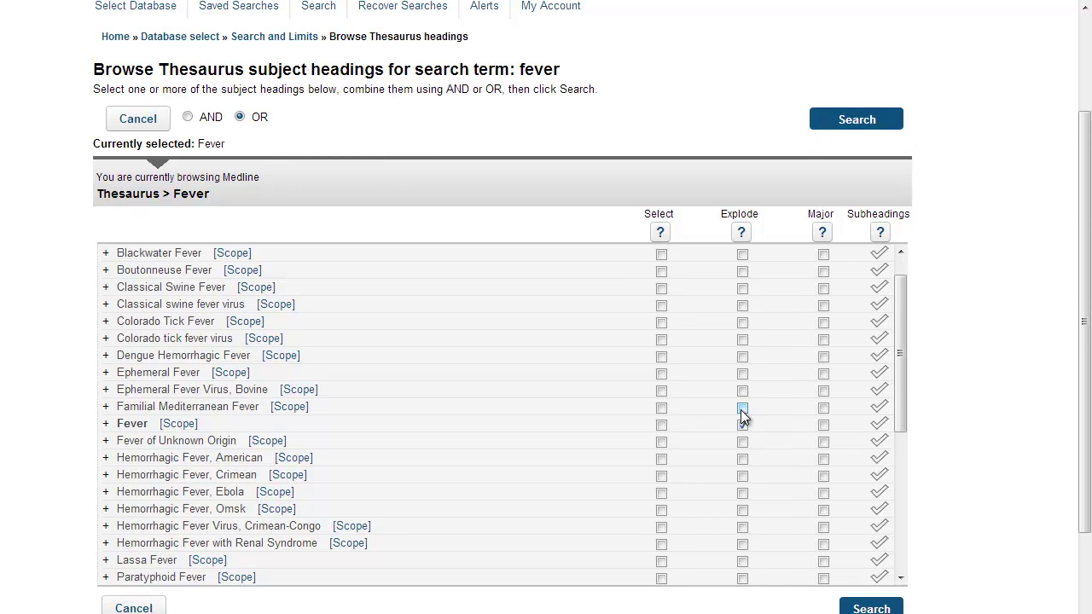
{"action": "left_click", "coordinate": [849, 134]}
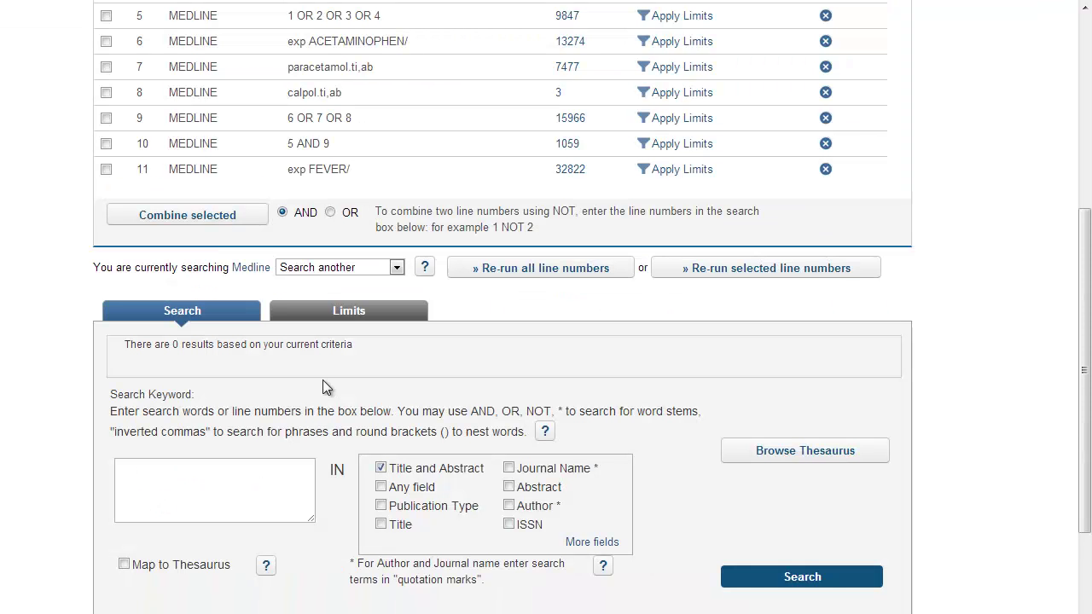
Run title/abstract keyword searches for fever, pyrexia and febrile as lines 12–14.
{"action": "left_click", "coordinate": [237, 476]}
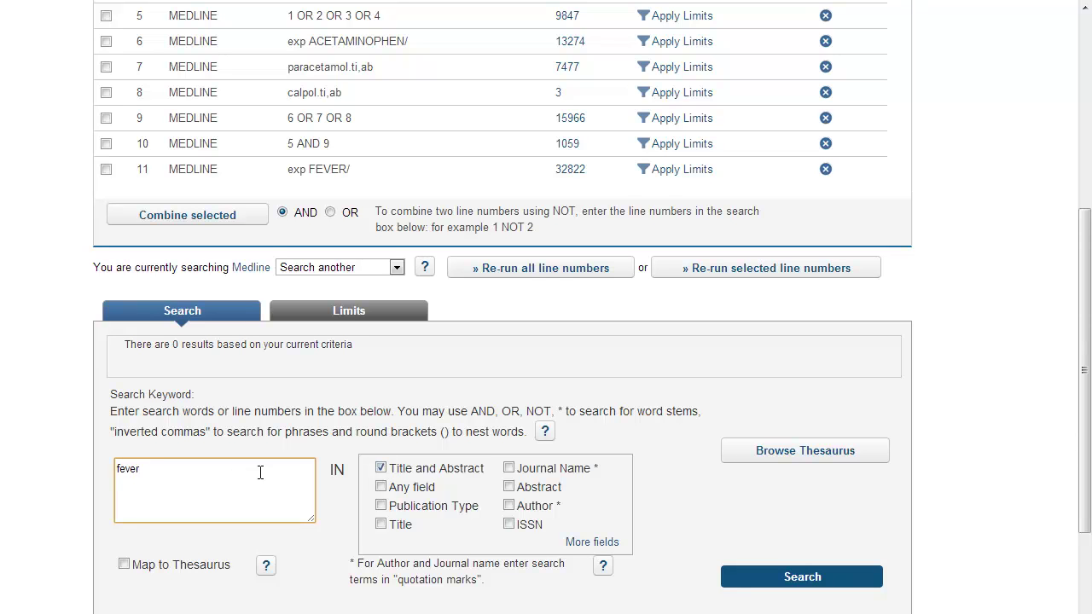
{"action": "left_click", "coordinate": [779, 579]}
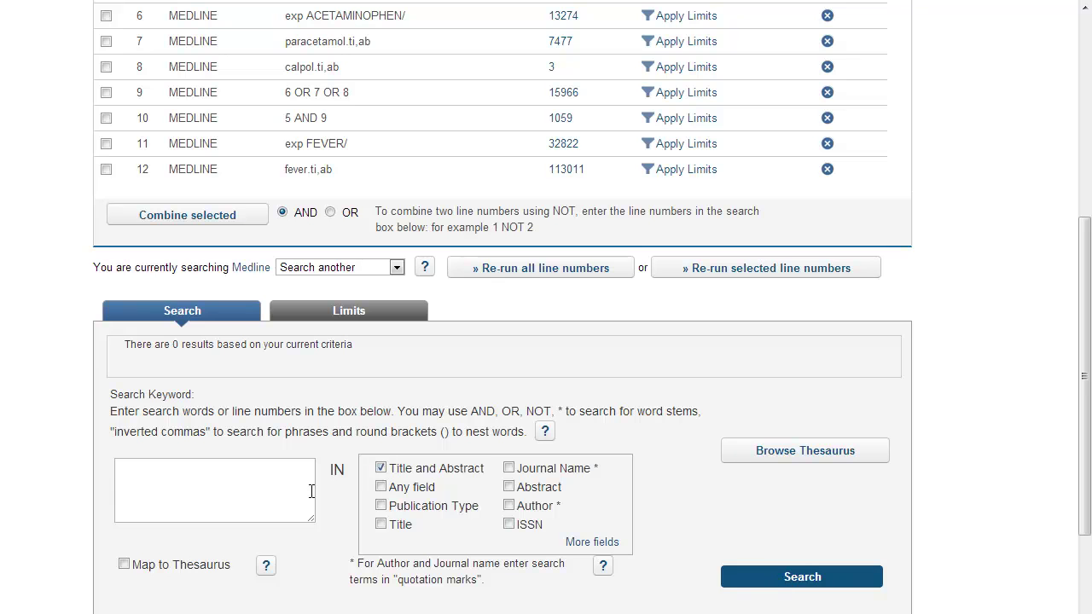
{"action": "left_click", "coordinate": [265, 490]}
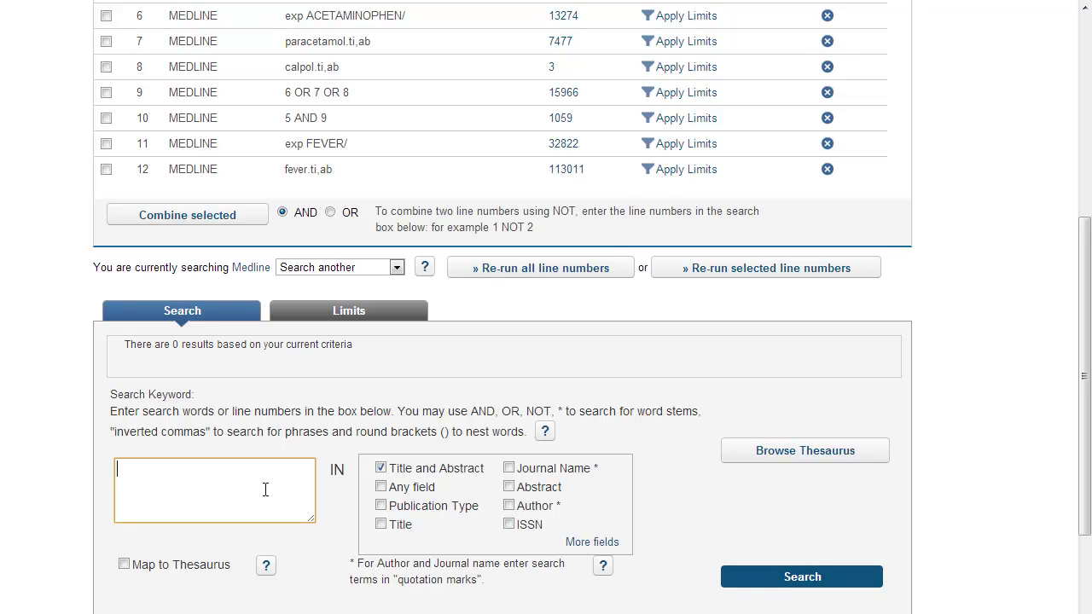
{"action": "type", "text": "pyrexia"}
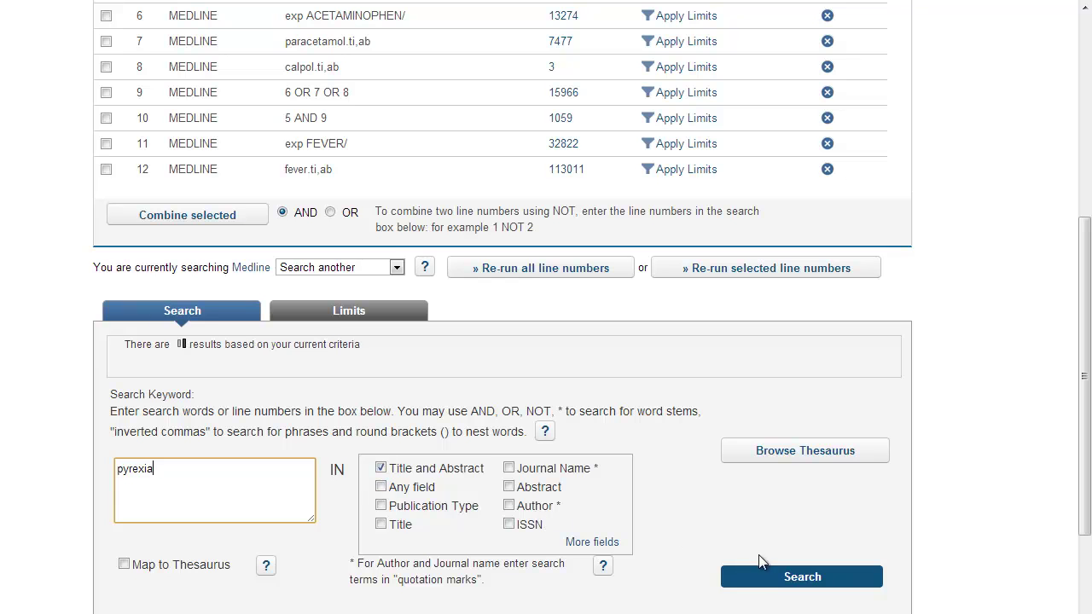
{"action": "left_click", "coordinate": [787, 580]}
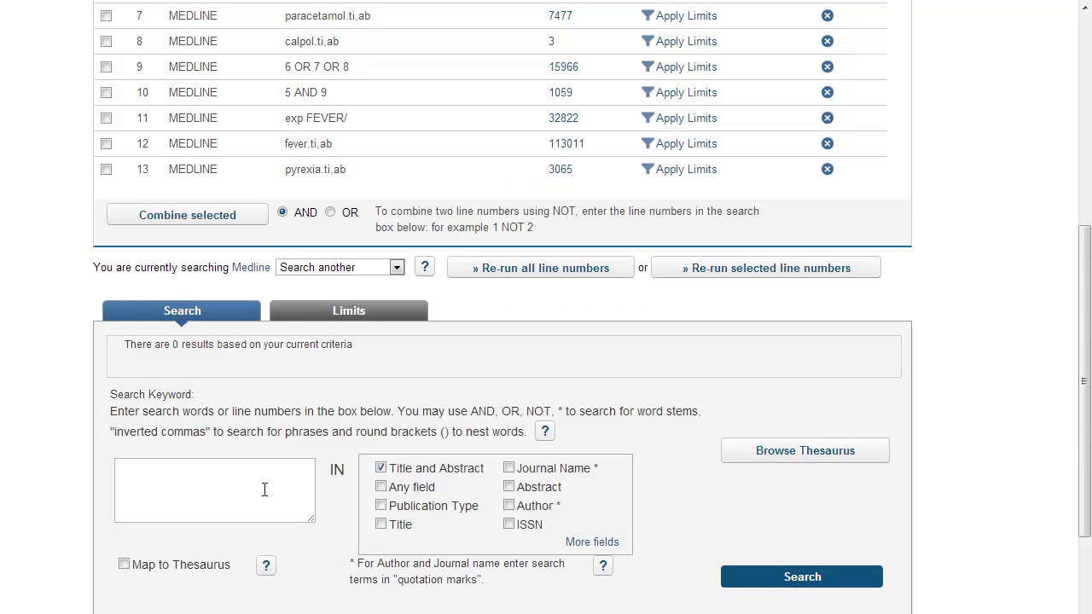
{"action": "left_click", "coordinate": [264, 490]}
{"action": "type", "text": "febrile"}
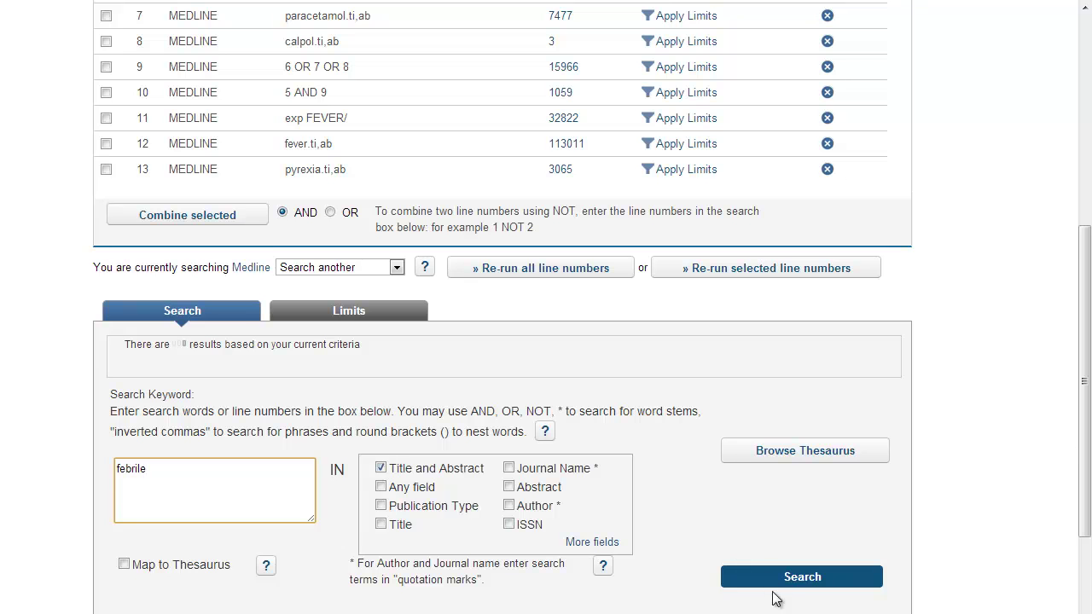
{"action": "left_click", "coordinate": [796, 586]}
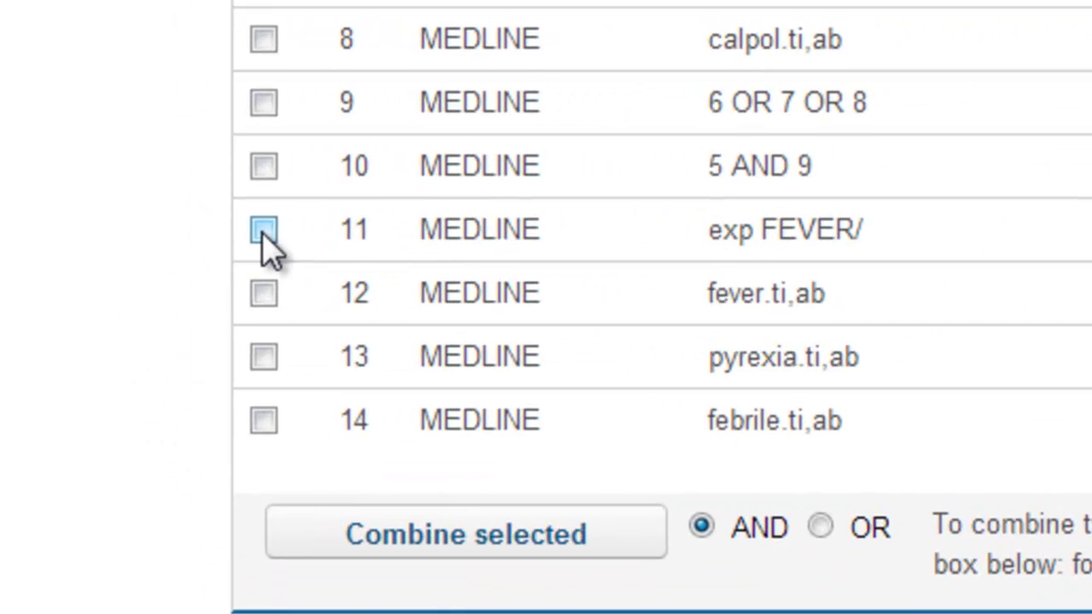
Combine lines 11, 12, 13 and 14 with OR into line 15 (144955 results).
{"action": "left_click", "coordinate": [264, 232]}
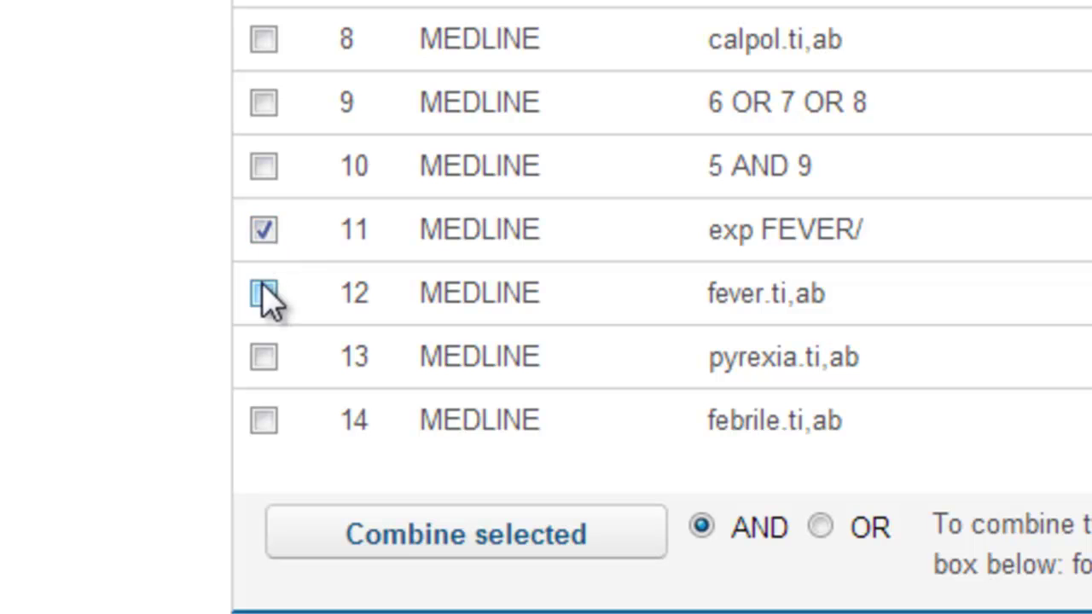
{"action": "left_click", "coordinate": [267, 296]}
{"action": "left_click", "coordinate": [265, 358]}
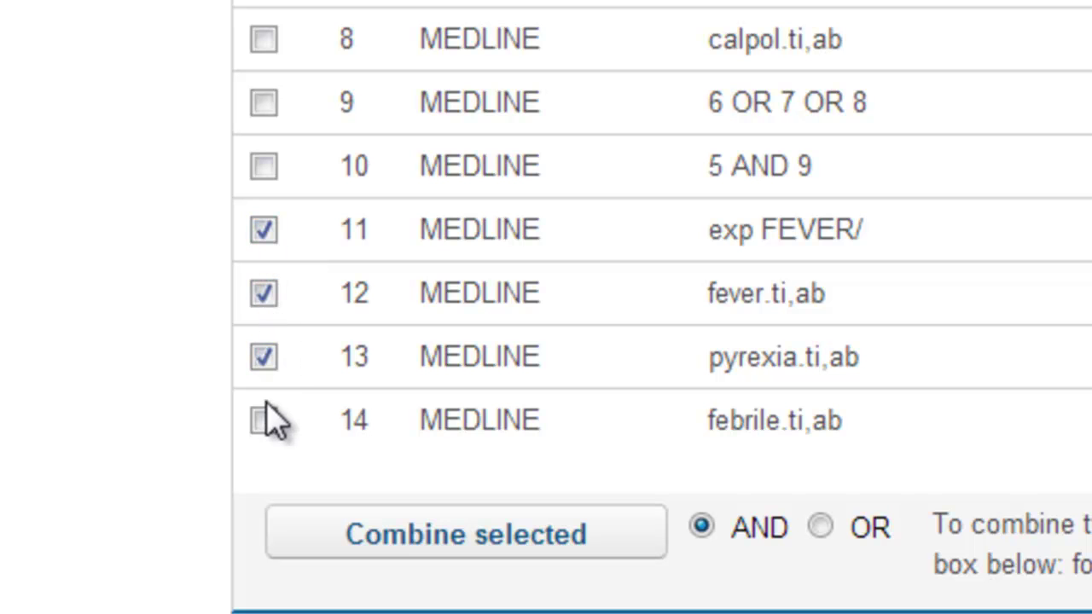
{"action": "left_click", "coordinate": [266, 423]}
{"action": "left_click", "coordinate": [822, 529]}
{"action": "left_click", "coordinate": [467, 536]}
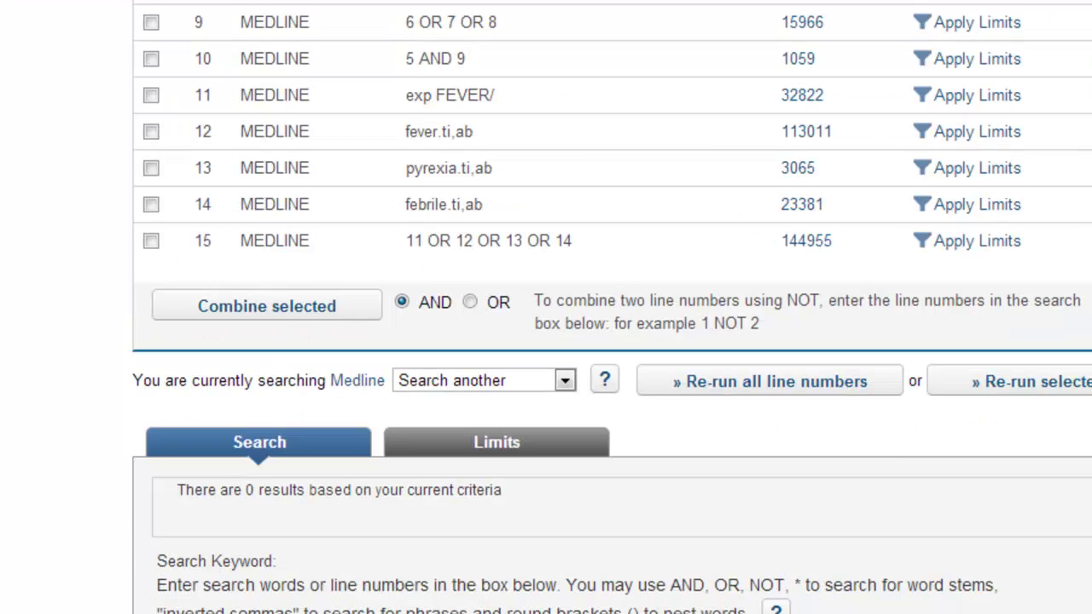
{"action": "scroll", "coordinate": [613, 309], "scroll_direction": "up", "scroll_amount": 4}
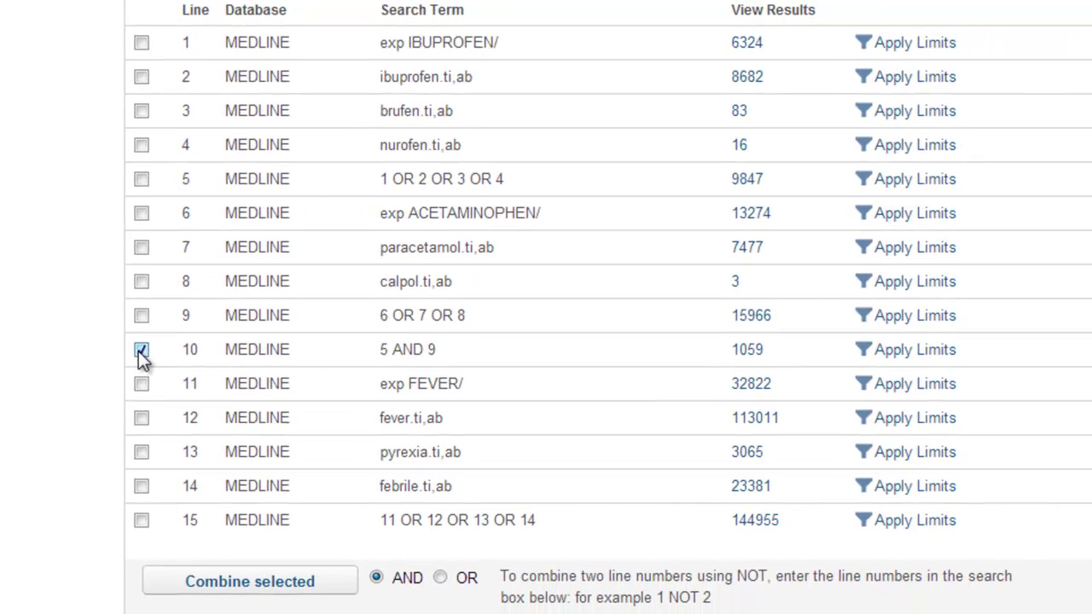
Combine line 10 and line 15 with AND, creating line 16 with 205 results.
{"action": "left_click", "coordinate": [142, 521]}
{"action": "left_click", "coordinate": [250, 581]}
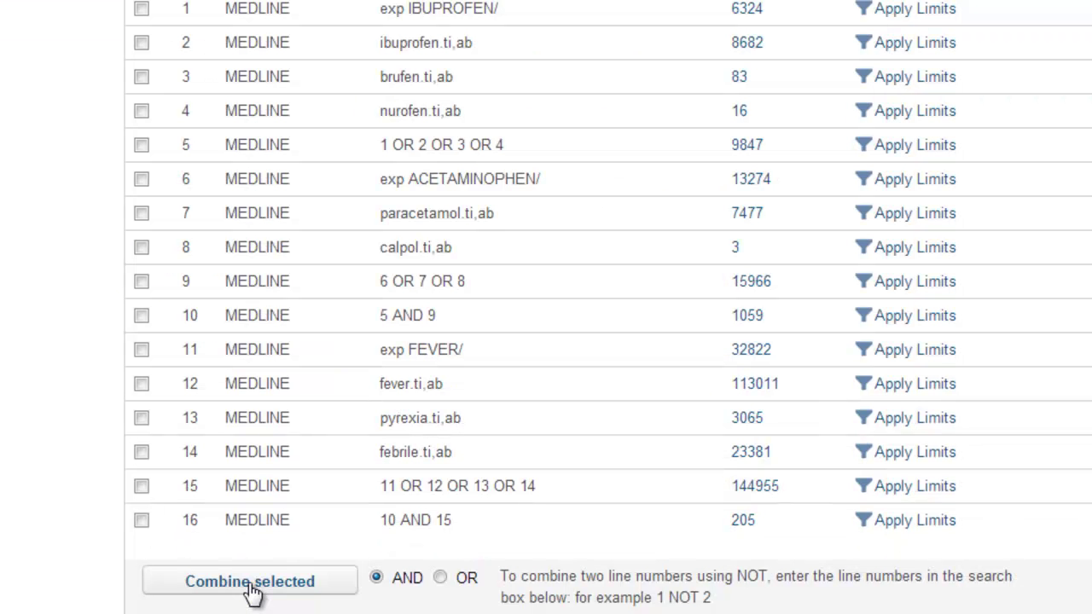
{"action": "scroll", "coordinate": [751, 534], "scroll_direction": "down", "scroll_amount": 1}
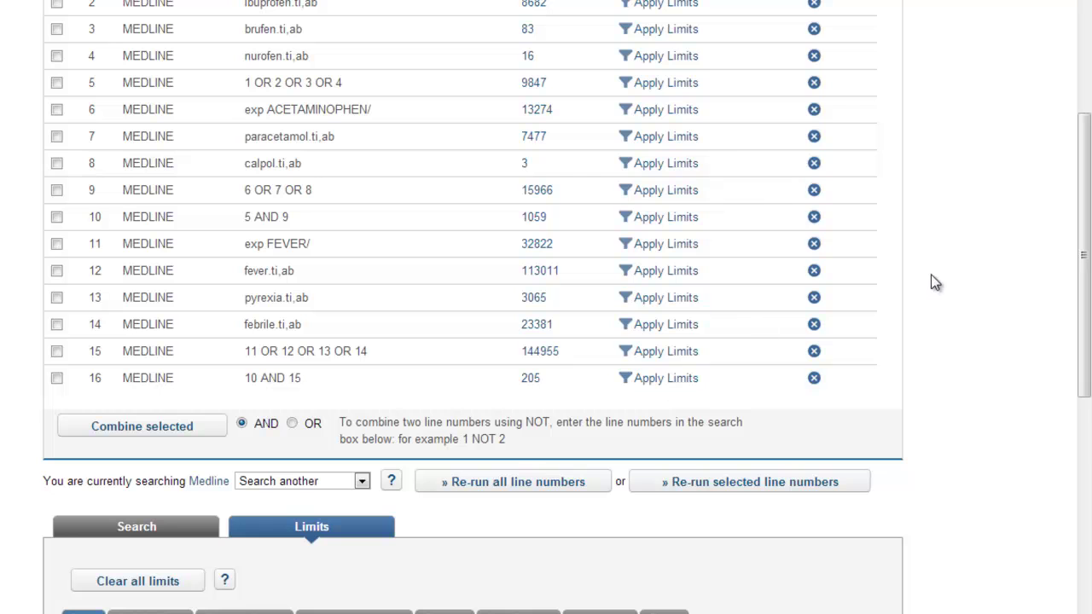
Limit line 16 to English Language and Humans.
{"action": "scroll", "coordinate": [936, 284], "scroll_direction": "down", "scroll_amount": 3}
{"action": "left_click_drag", "start_coordinate": [1091, 290], "coordinate": [1090, 315]}
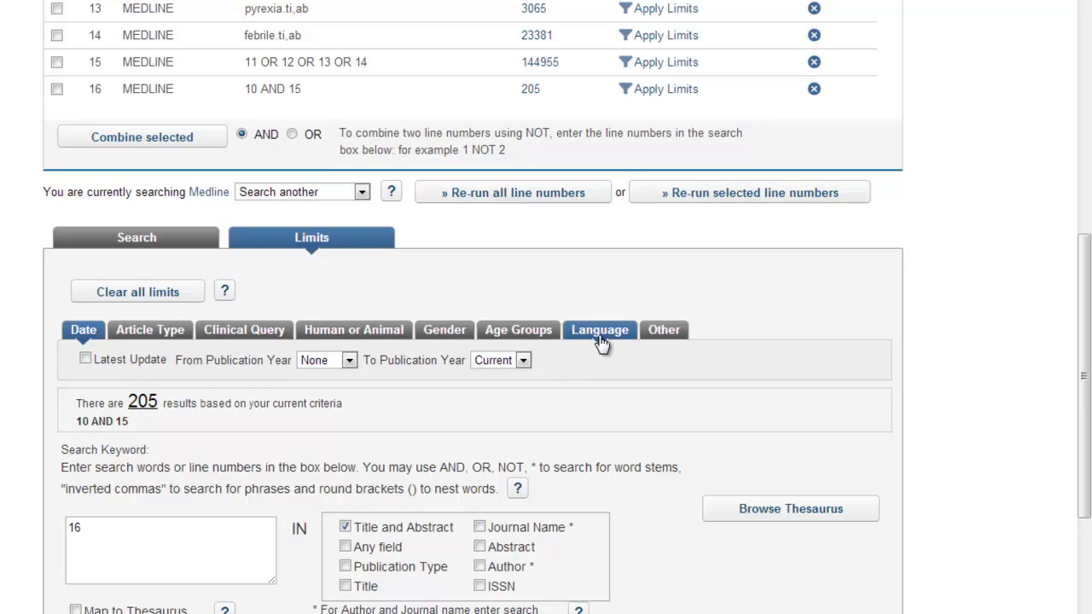
{"action": "left_click", "coordinate": [600, 335]}
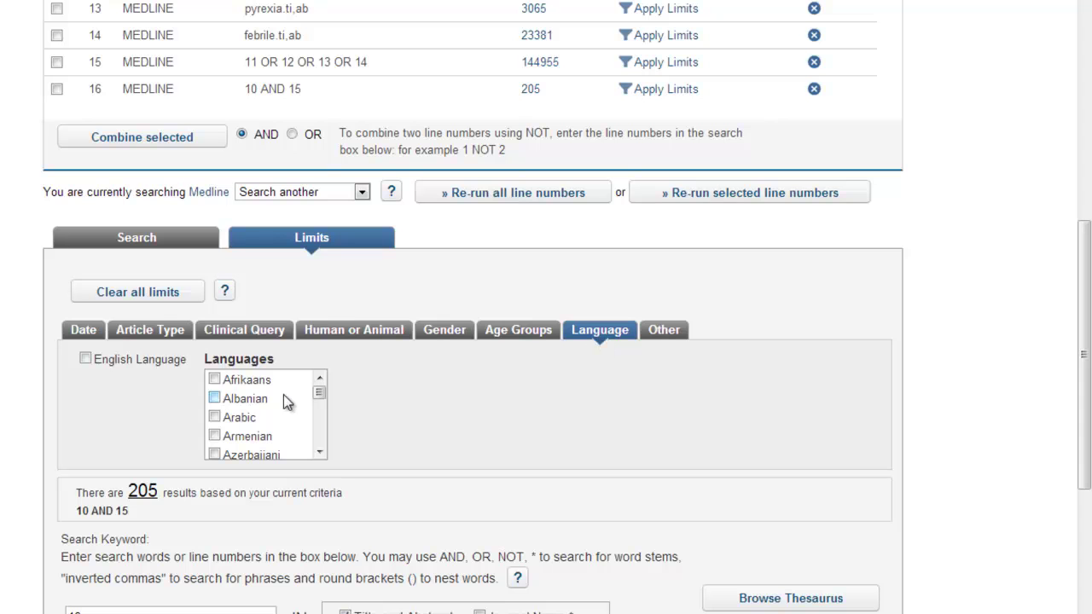
{"action": "left_click", "coordinate": [86, 359]}
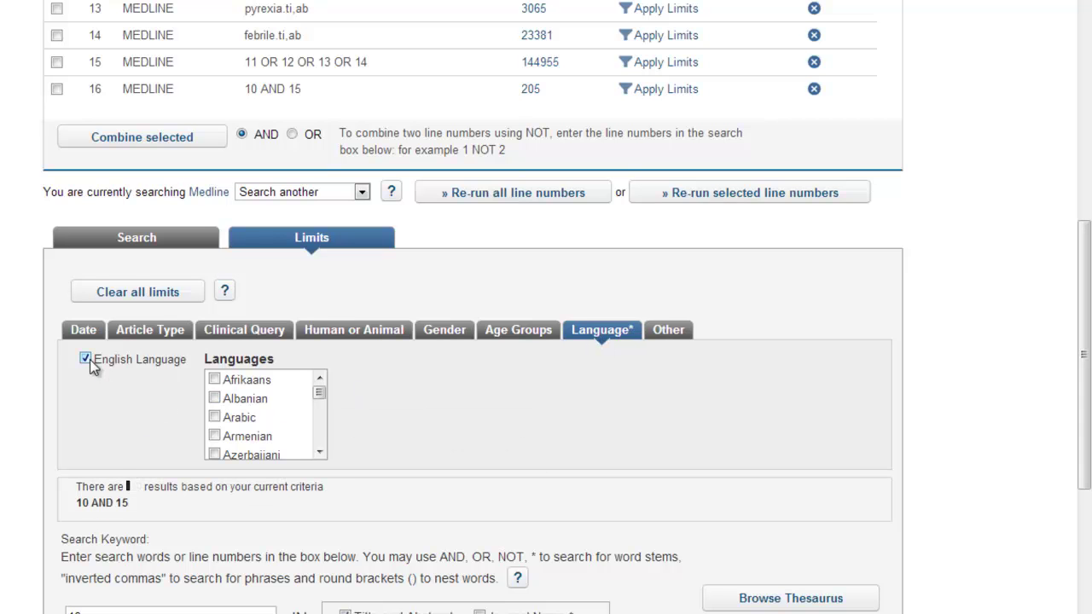
{"action": "left_click", "coordinate": [368, 341]}
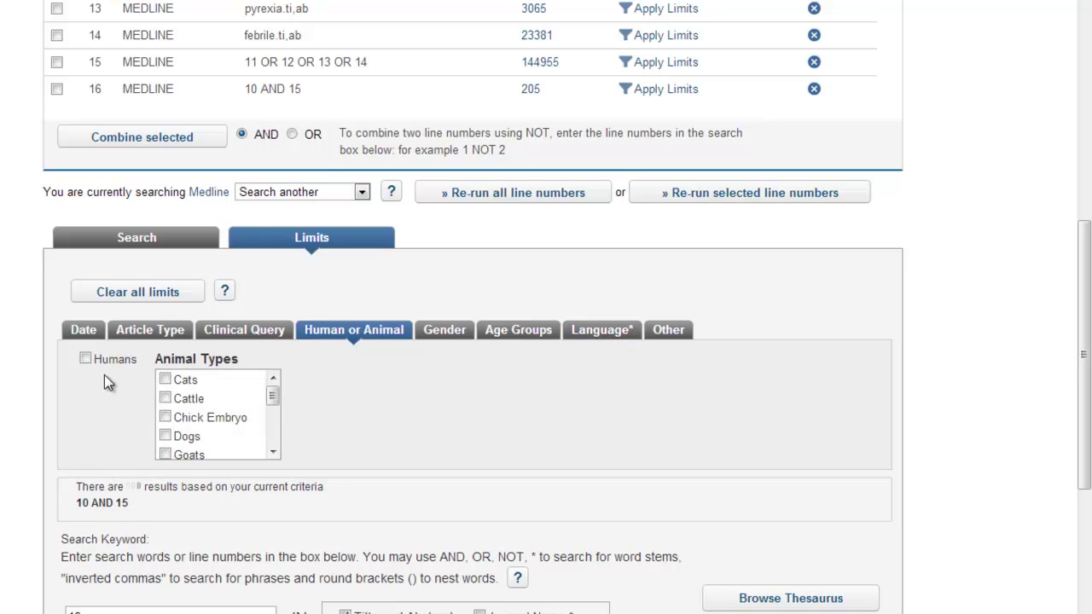
{"action": "left_click", "coordinate": [86, 359]}
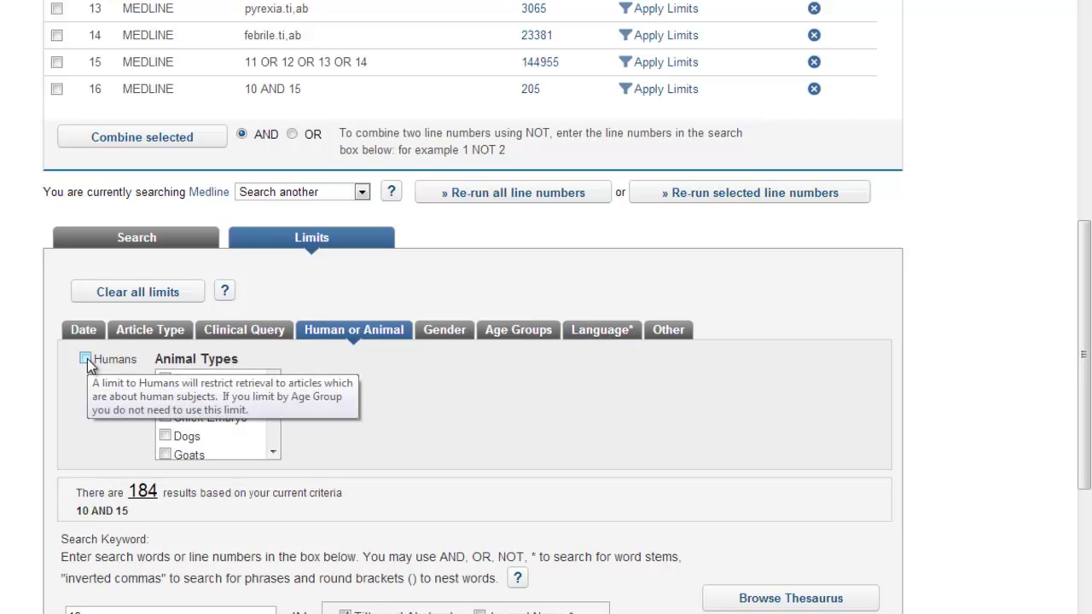
{"action": "left_click", "coordinate": [87, 359]}
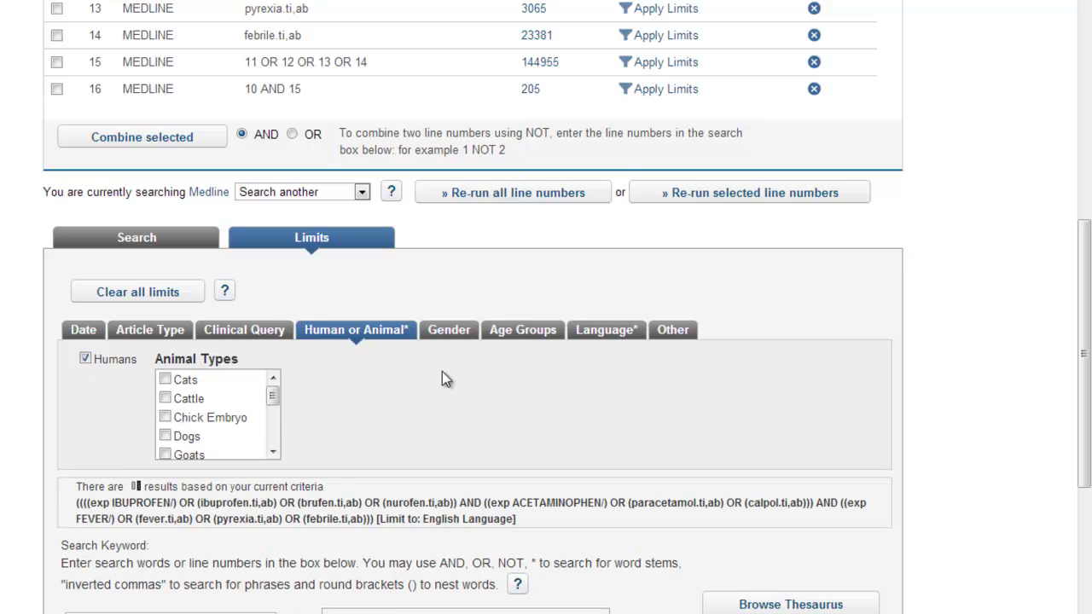
Add the newborn, infant and preschool child age group limits.
{"action": "left_click", "coordinate": [549, 337]}
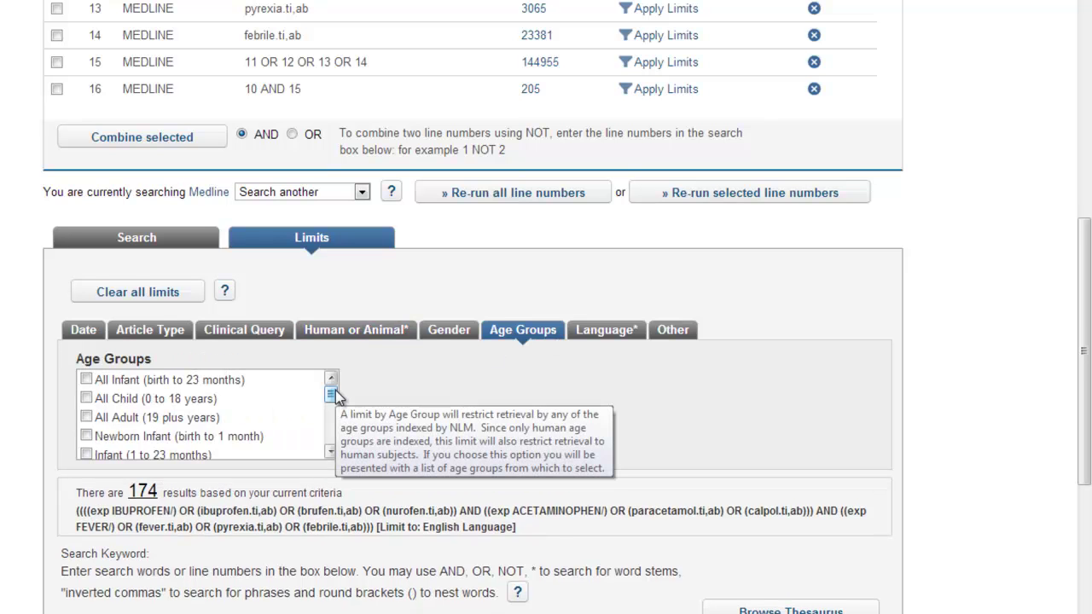
{"action": "left_click_drag", "start_coordinate": [336, 396], "coordinate": [333, 402]}
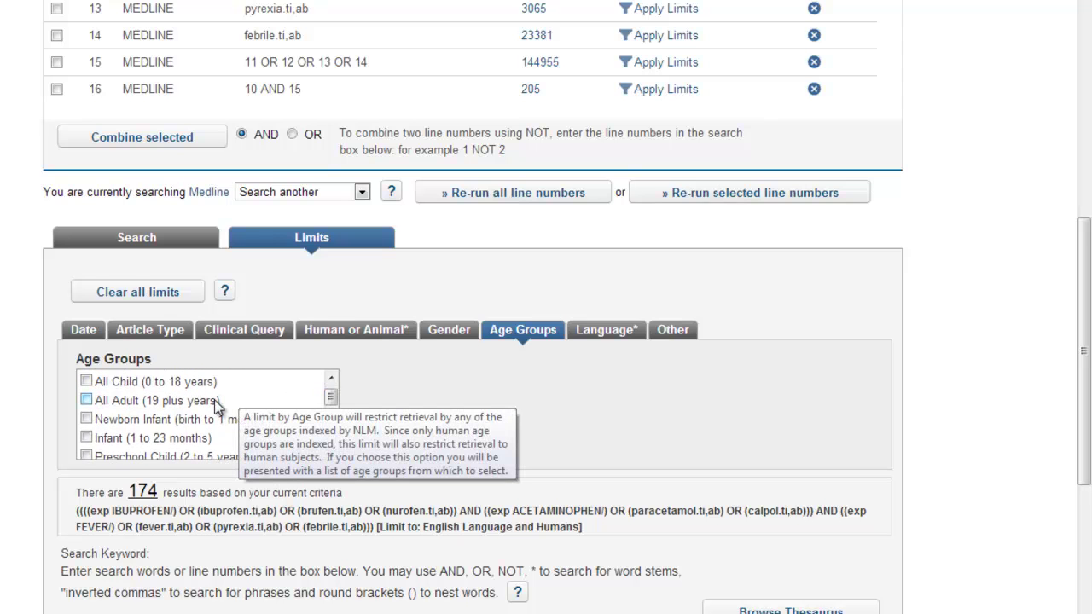
{"action": "left_click_drag", "start_coordinate": [333, 401], "coordinate": [332, 409]}
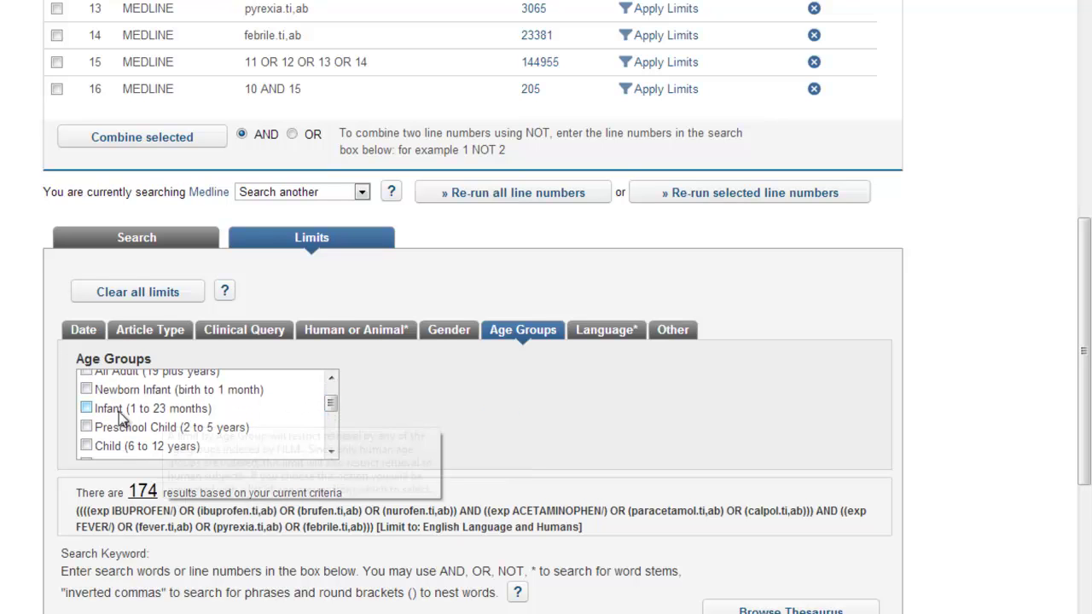
{"action": "left_click", "coordinate": [86, 426]}
{"action": "left_click", "coordinate": [86, 408]}
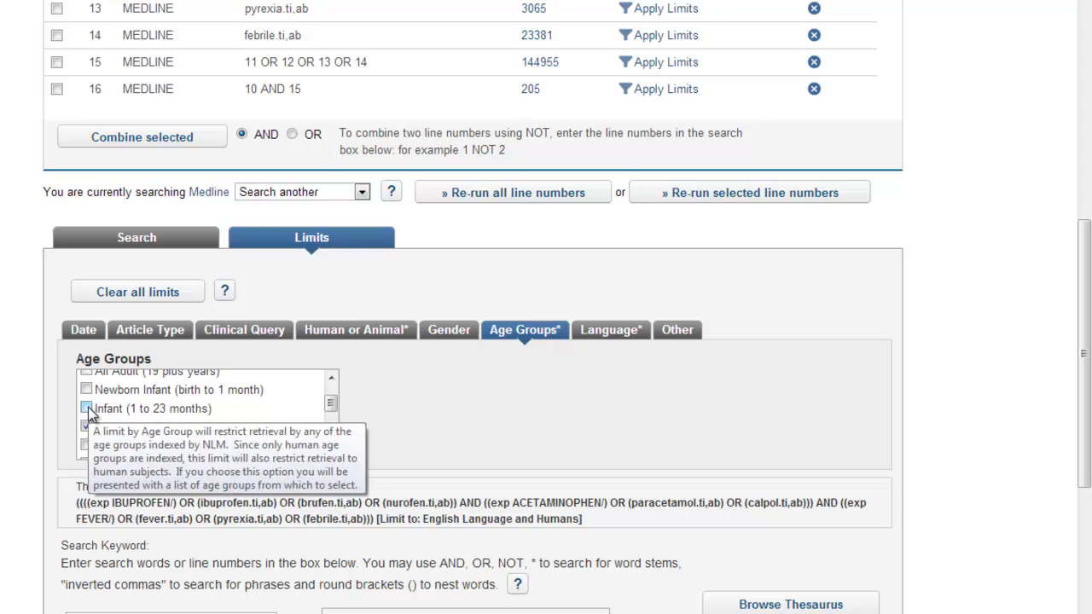
{"action": "left_click", "coordinate": [86, 389]}
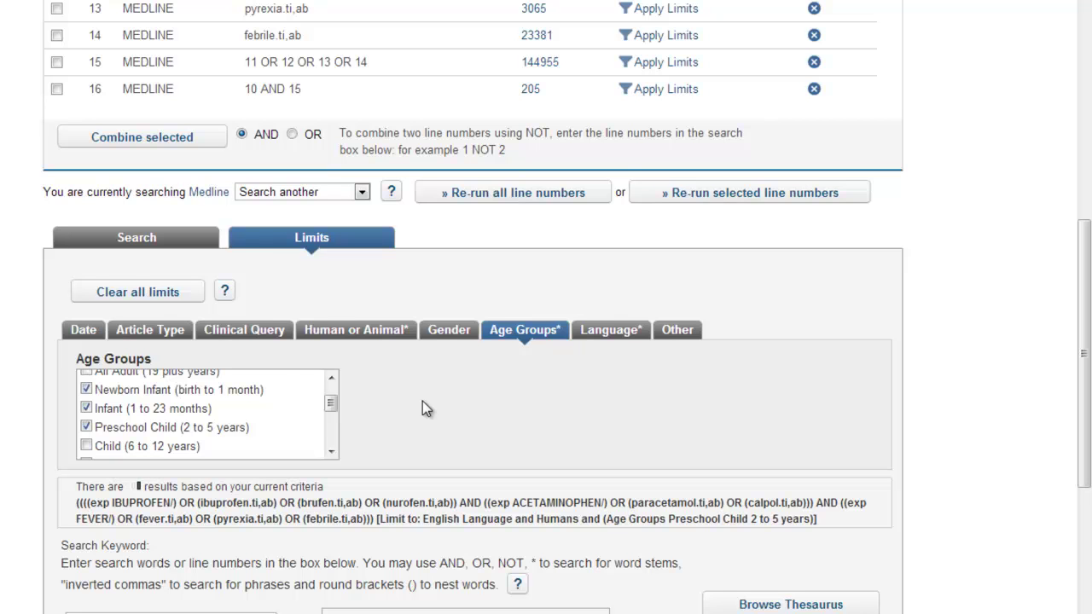
{"action": "left_click", "coordinate": [148, 340]}
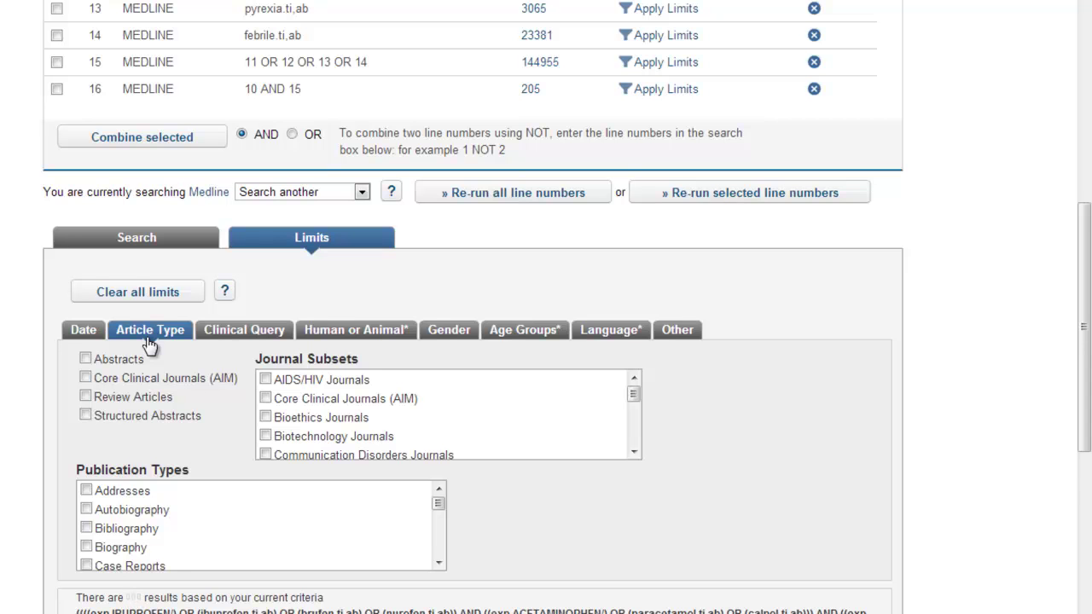
Limit publication types to Randomized Controlled Trial and Meta Analysis, bringing the preview to 36.
{"action": "mouse_move", "coordinate": [365, 483]}
{"action": "left_click_drag", "start_coordinate": [438, 564], "coordinate": [438, 565]}
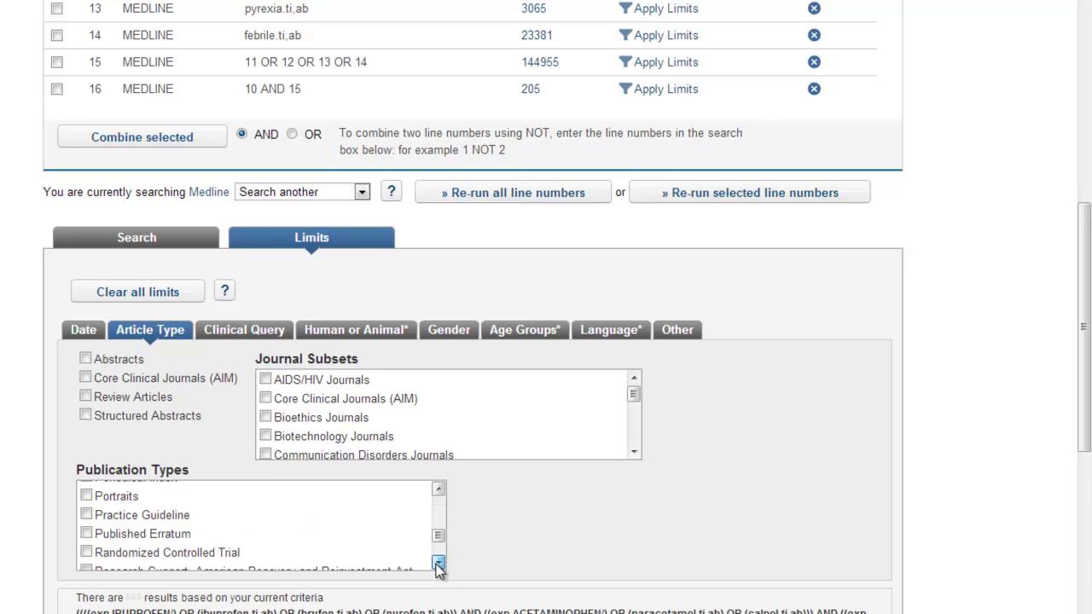
{"action": "left_click", "coordinate": [227, 554]}
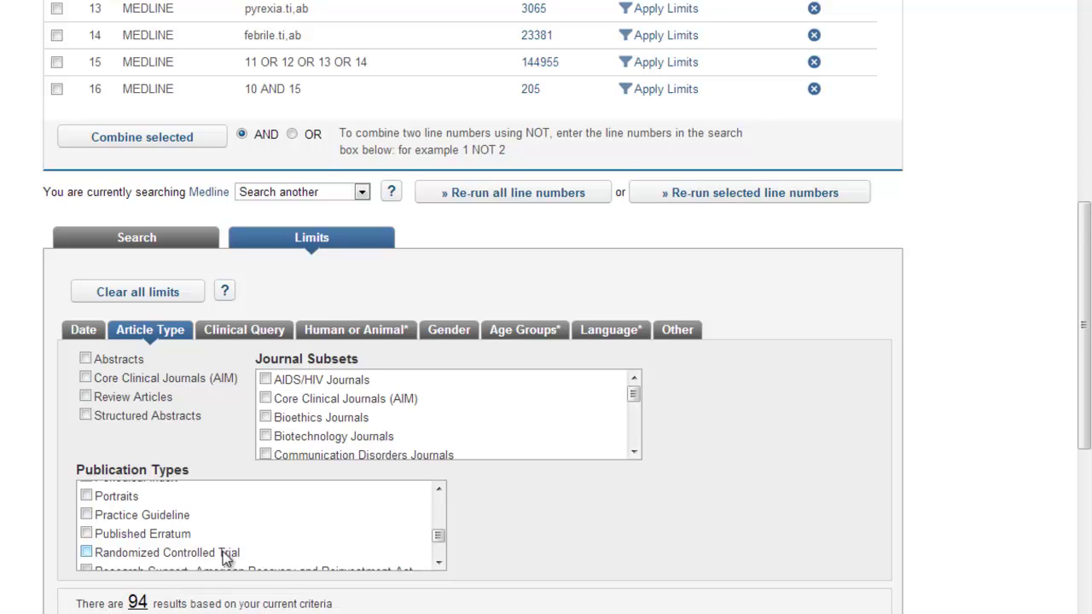
{"action": "left_click", "coordinate": [85, 553]}
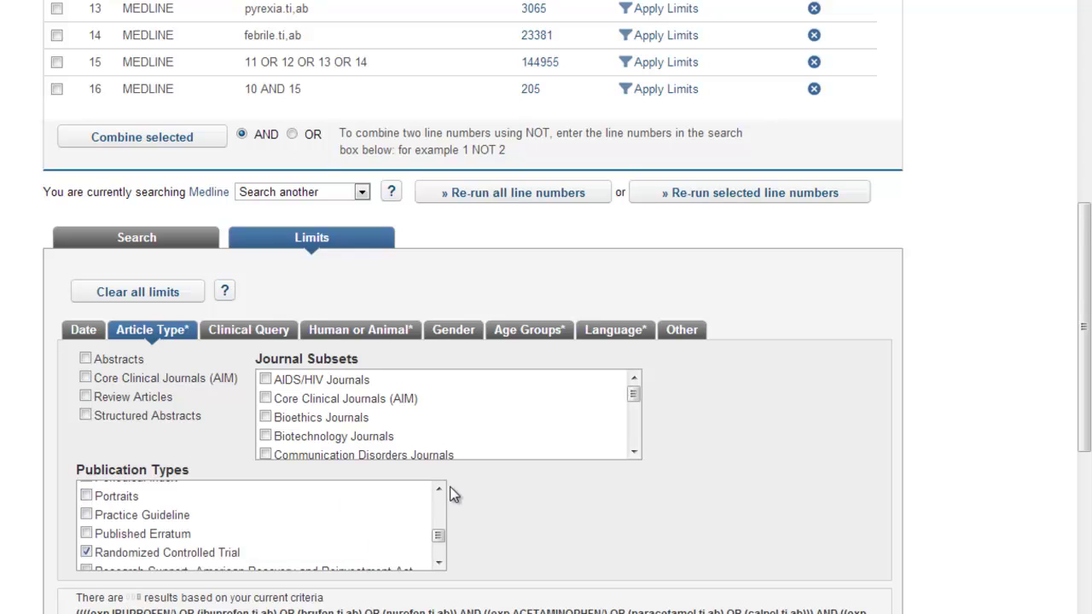
{"action": "left_click_drag", "start_coordinate": [438, 489], "coordinate": [438, 490]}
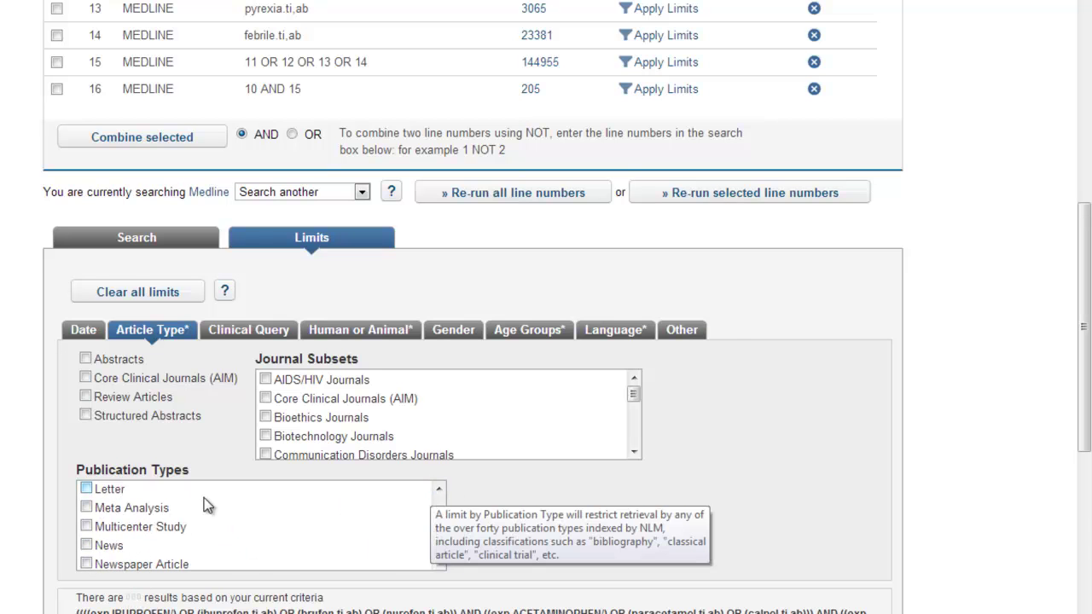
{"action": "left_click", "coordinate": [87, 507]}
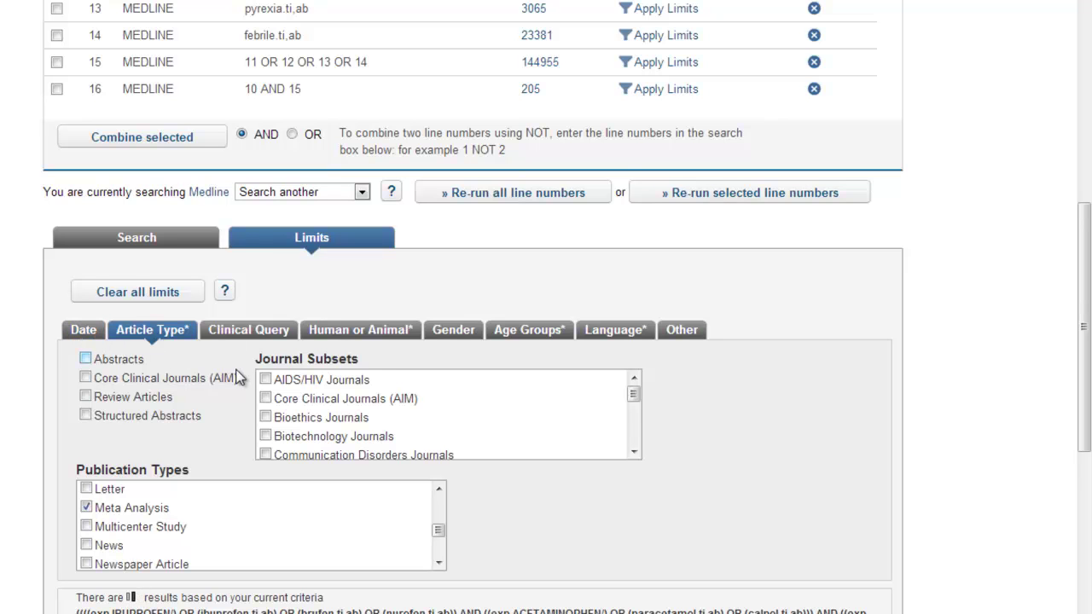
{"action": "left_click_drag", "start_coordinate": [1083, 331], "coordinate": [1086, 463]}
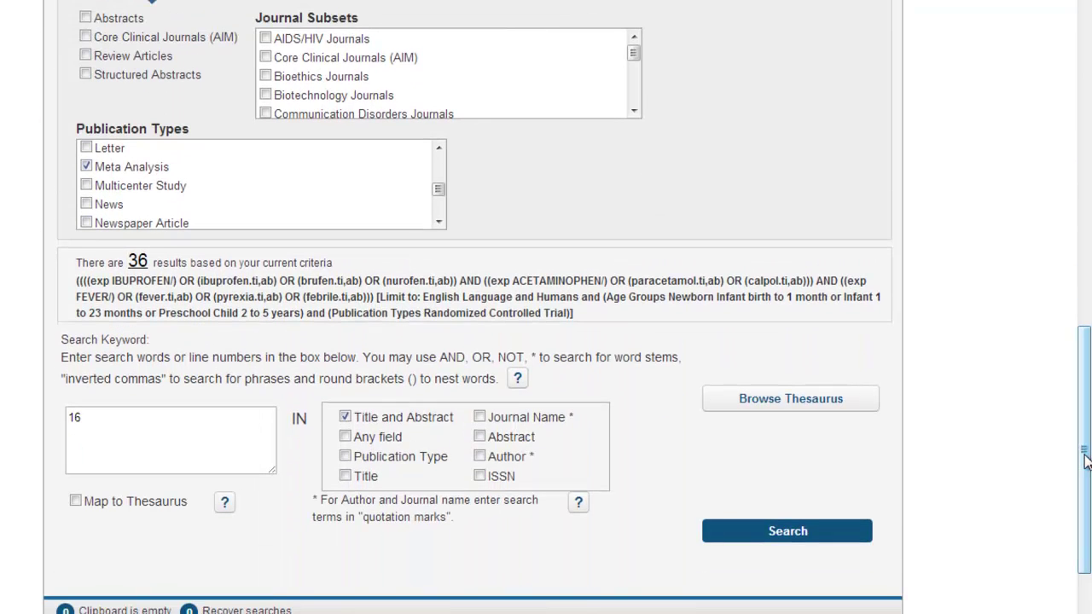
Run the limited search as line 17 and display its 36 MEDLINE records.
{"action": "left_click", "coordinate": [784, 539]}
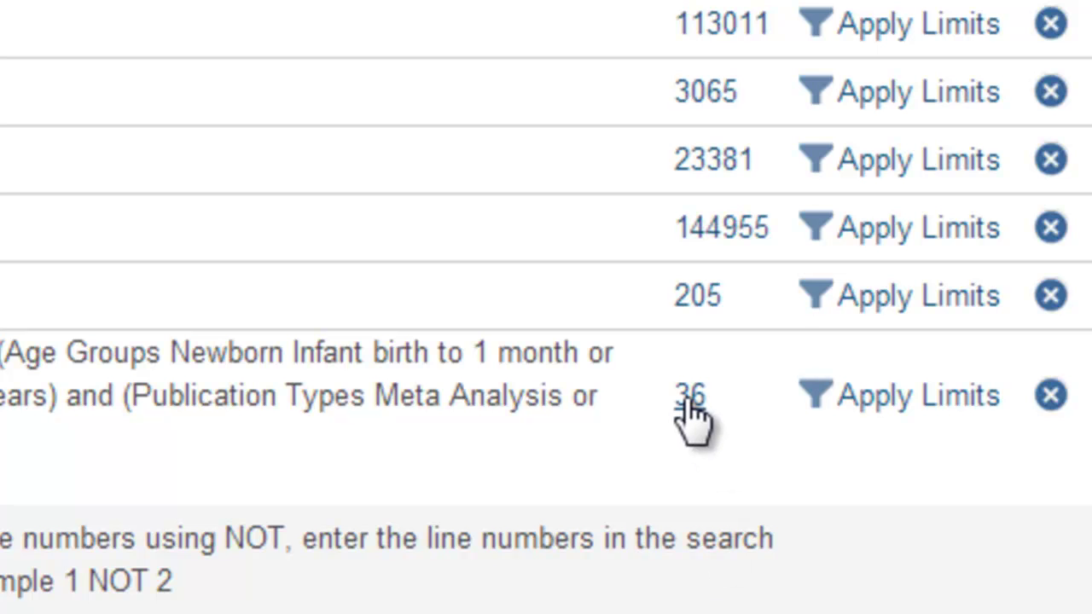
{"action": "left_click", "coordinate": [692, 415]}
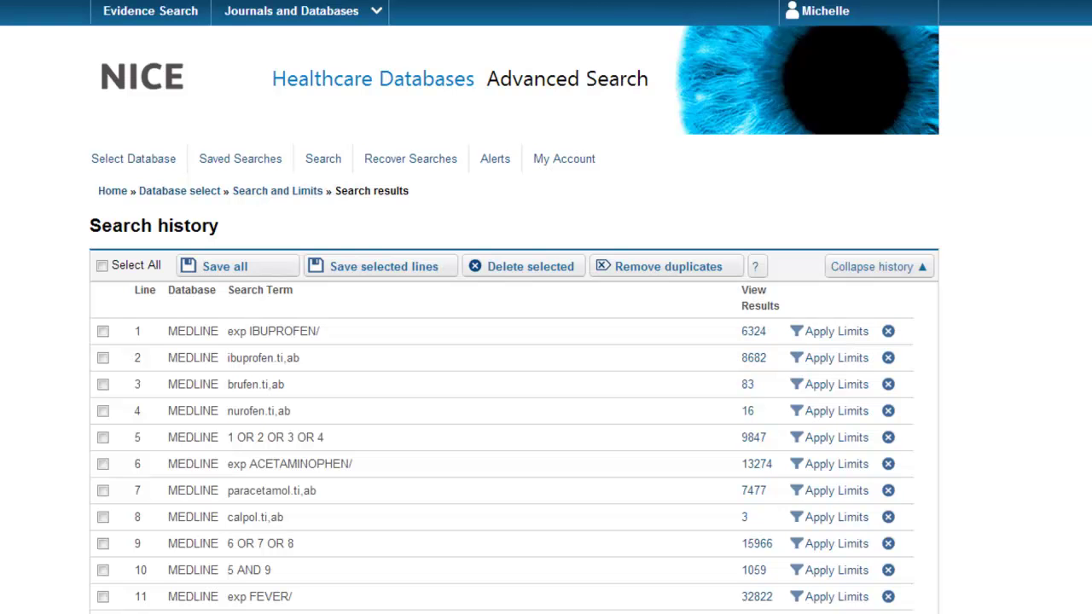
{"action": "scroll", "coordinate": [546, 341], "scroll_direction": "down", "scroll_amount": 7}
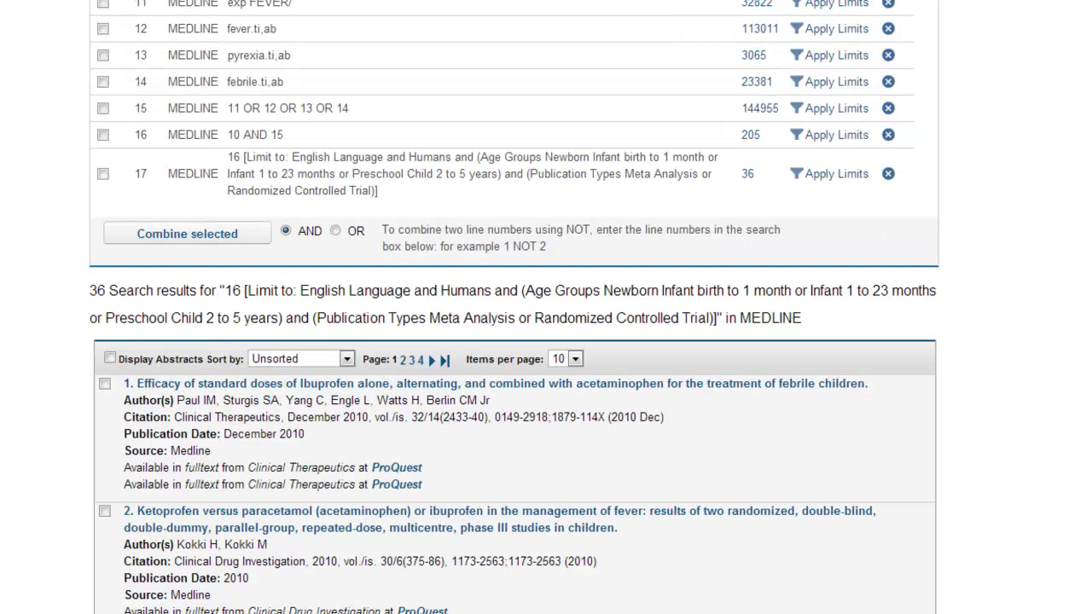
{"action": "scroll", "coordinate": [546, 342], "scroll_direction": "down", "scroll_amount": 3}
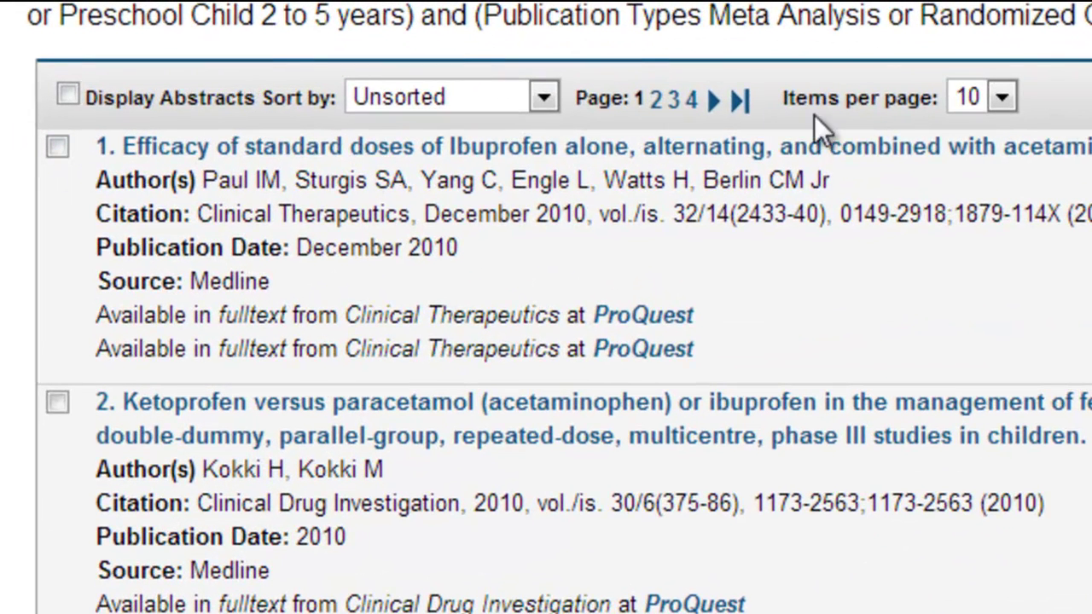
Keeping 10 items per page, mark records 1, 4, 7, 8, 9 and 10.
{"action": "left_click", "coordinate": [1003, 99]}
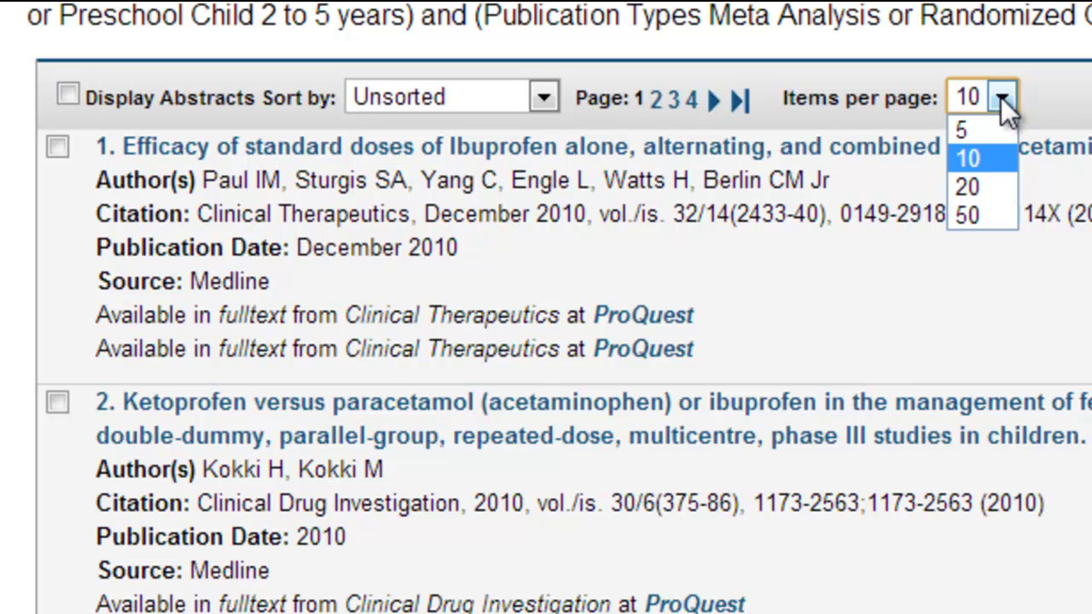
{"action": "left_click", "coordinate": [1001, 97]}
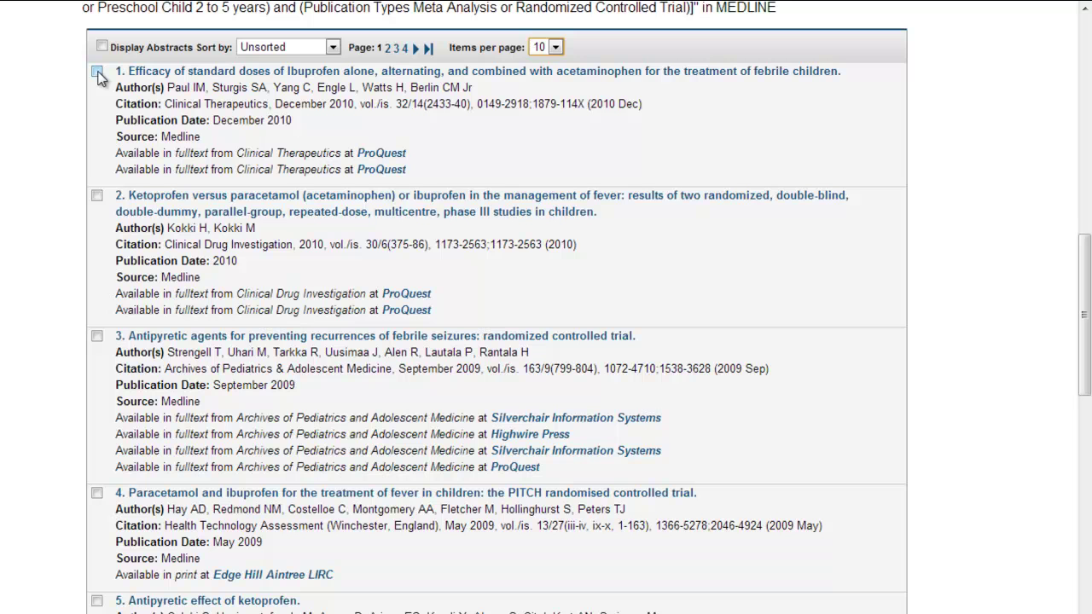
{"action": "left_click", "coordinate": [97, 72]}
{"action": "left_click", "coordinate": [97, 494]}
{"action": "left_click_drag", "start_coordinate": [1086, 346], "coordinate": [1086, 516]}
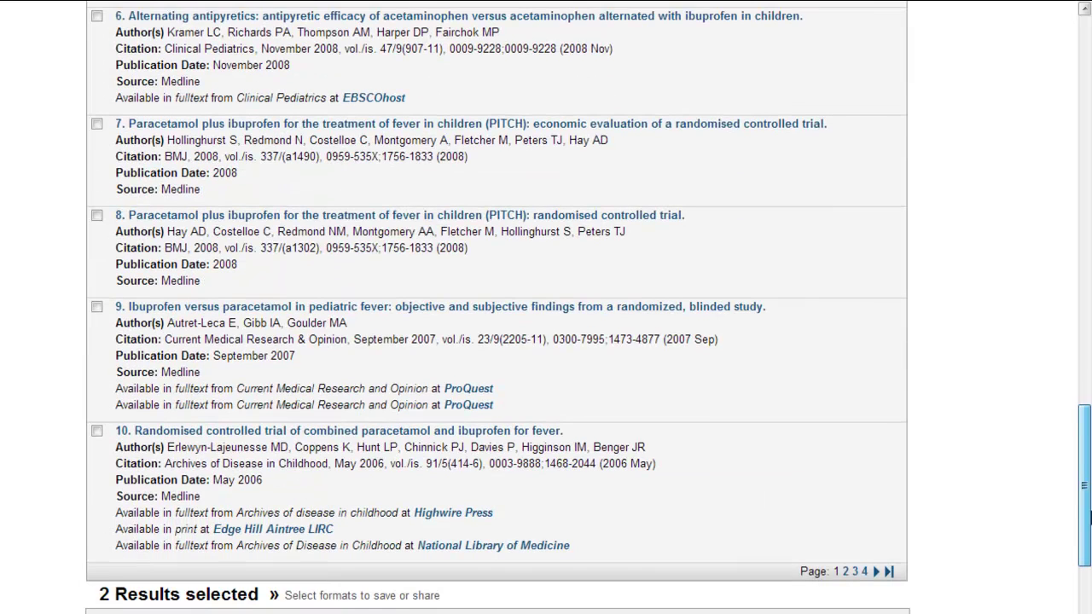
{"action": "left_click", "coordinate": [96, 125]}
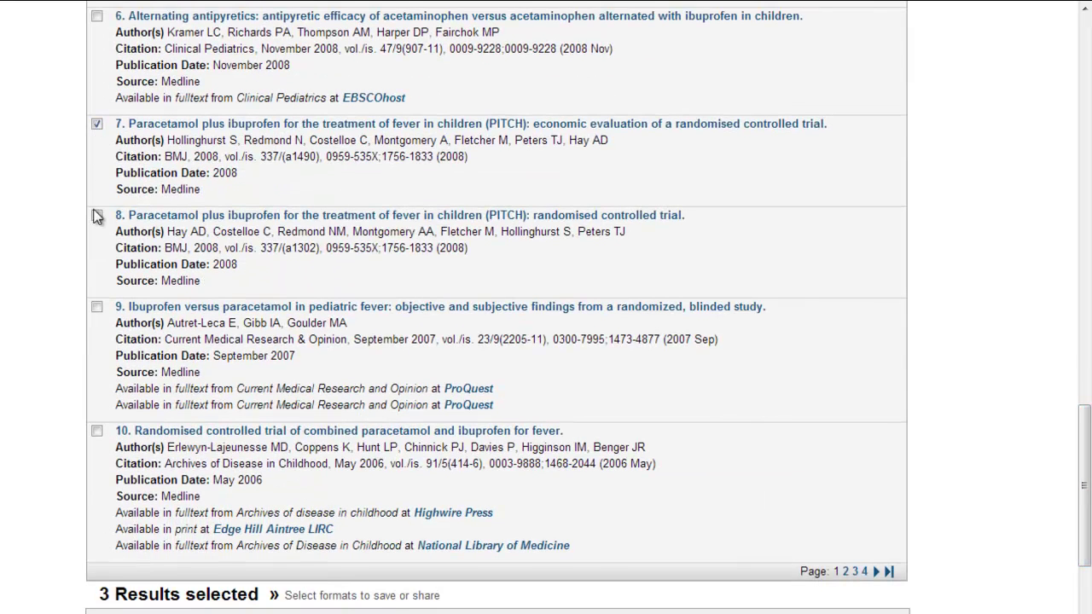
{"action": "left_click", "coordinate": [96, 307]}
{"action": "left_click", "coordinate": [97, 432]}
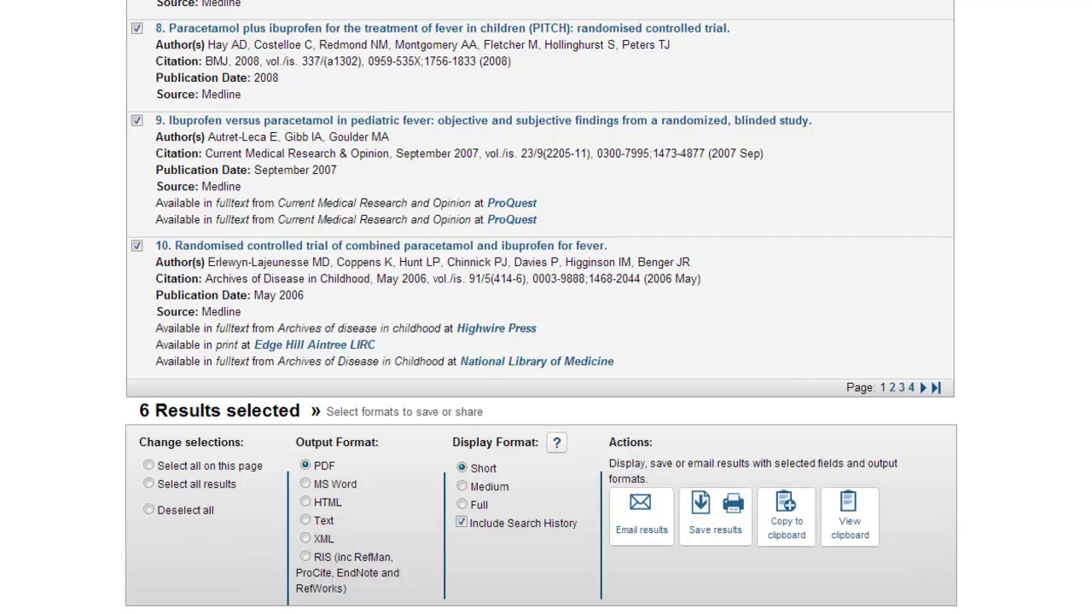
Scroll down to the output and export settings below the marked records.
{"action": "scroll", "coordinate": [541, 307], "scroll_direction": "down", "scroll_amount": 1}
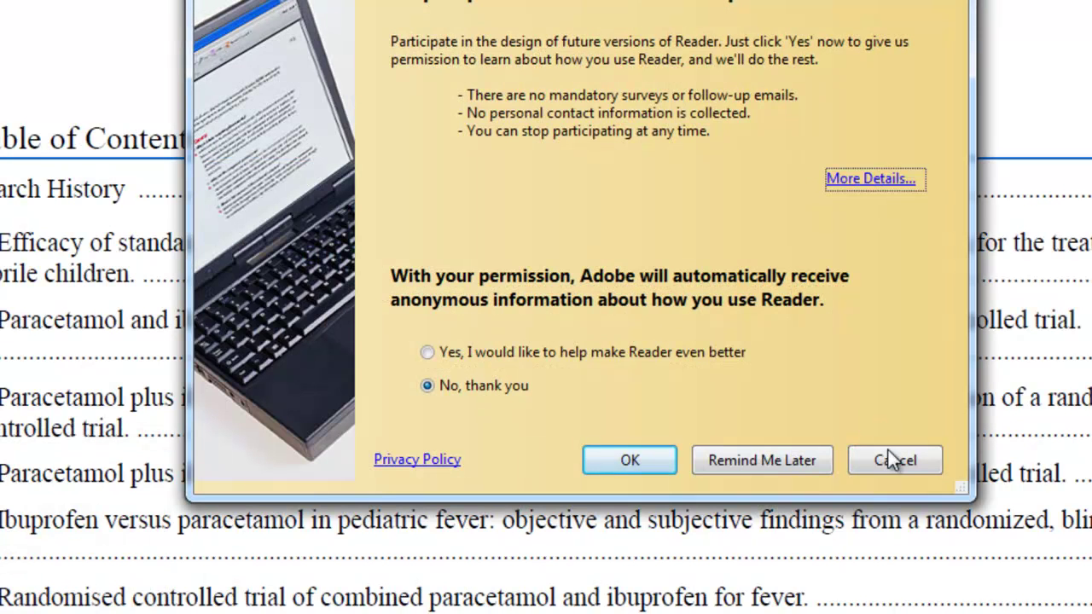
Dismiss the Adobe Reader usage-data prompt and glance at the File menu.
{"action": "left_click", "coordinate": [890, 452]}
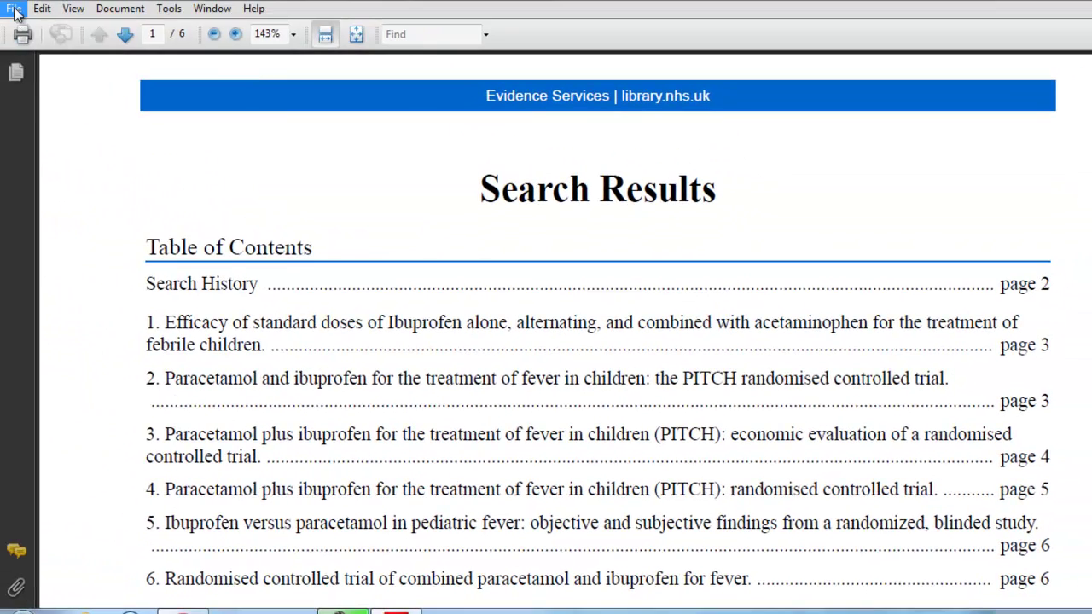
{"action": "left_click", "coordinate": [14, 10]}
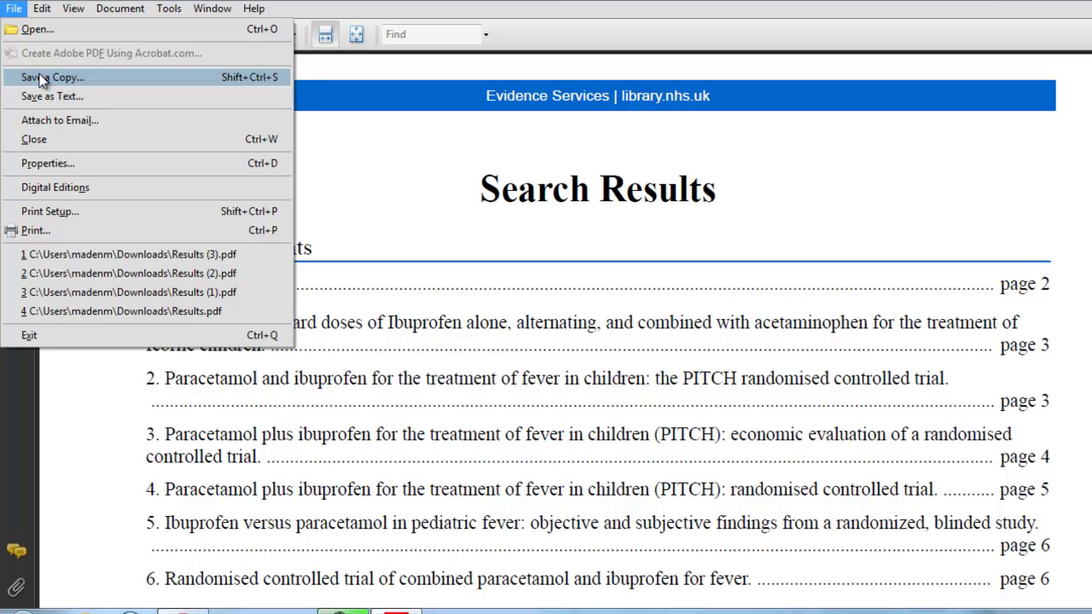
{"action": "left_click", "coordinate": [622, 205]}
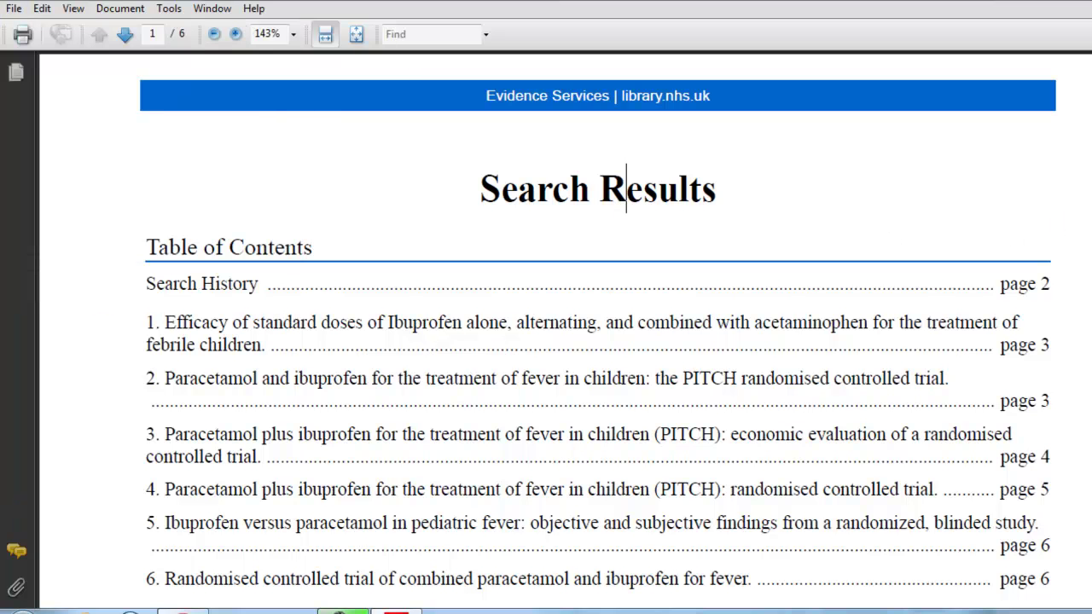
Review pages 1–3 of the Search Results PDF, covering the search history and first record.
{"action": "scroll", "coordinate": [627, 188], "scroll_direction": "down", "scroll_amount": 5}
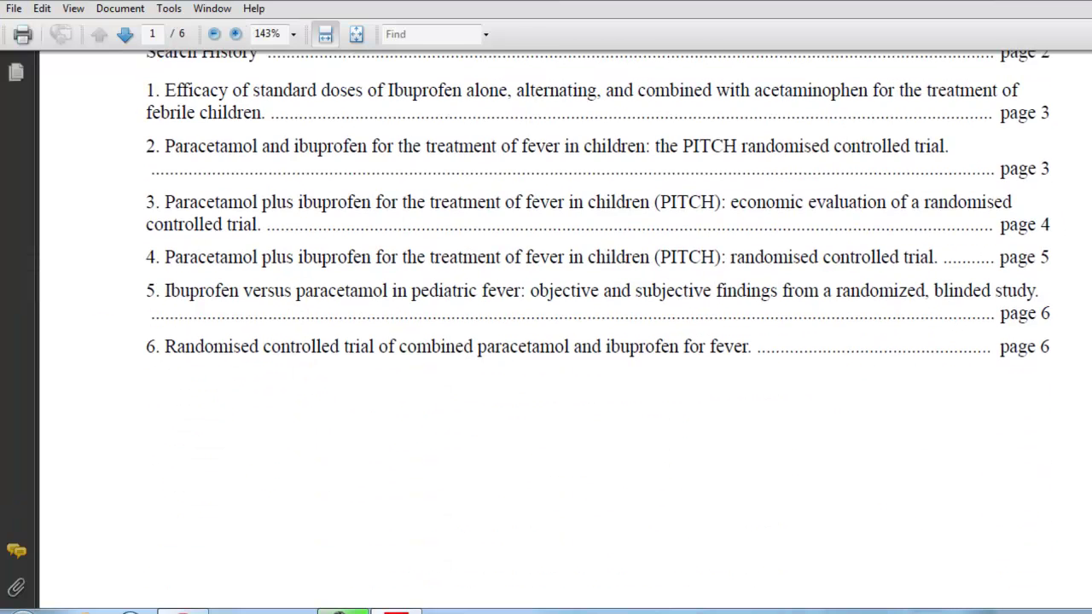
{"action": "scroll", "coordinate": [563, 324], "scroll_direction": "down", "scroll_amount": 5}
{"action": "scroll", "coordinate": [563, 325], "scroll_direction": "down", "scroll_amount": 10}
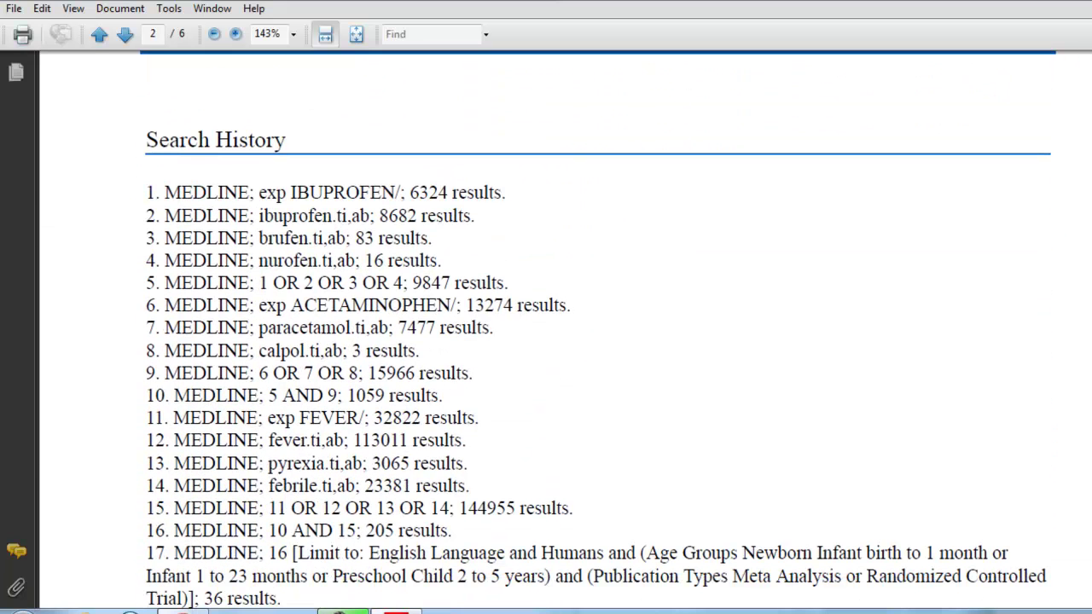
{"action": "scroll", "coordinate": [564, 324], "scroll_direction": "down", "scroll_amount": 8}
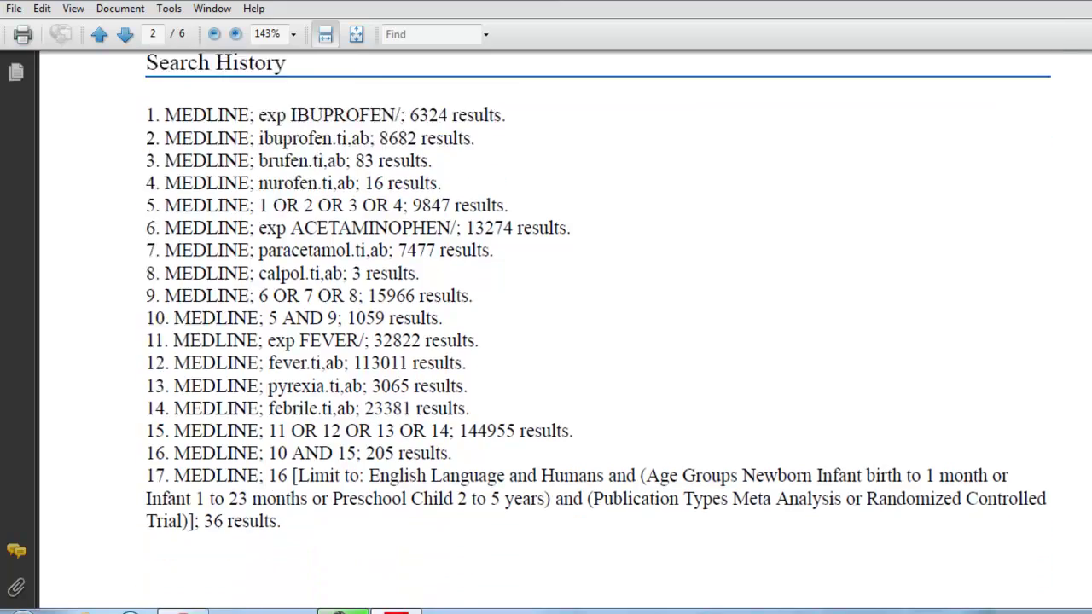
{"action": "scroll", "coordinate": [597, 332], "scroll_direction": "down", "scroll_amount": 10}
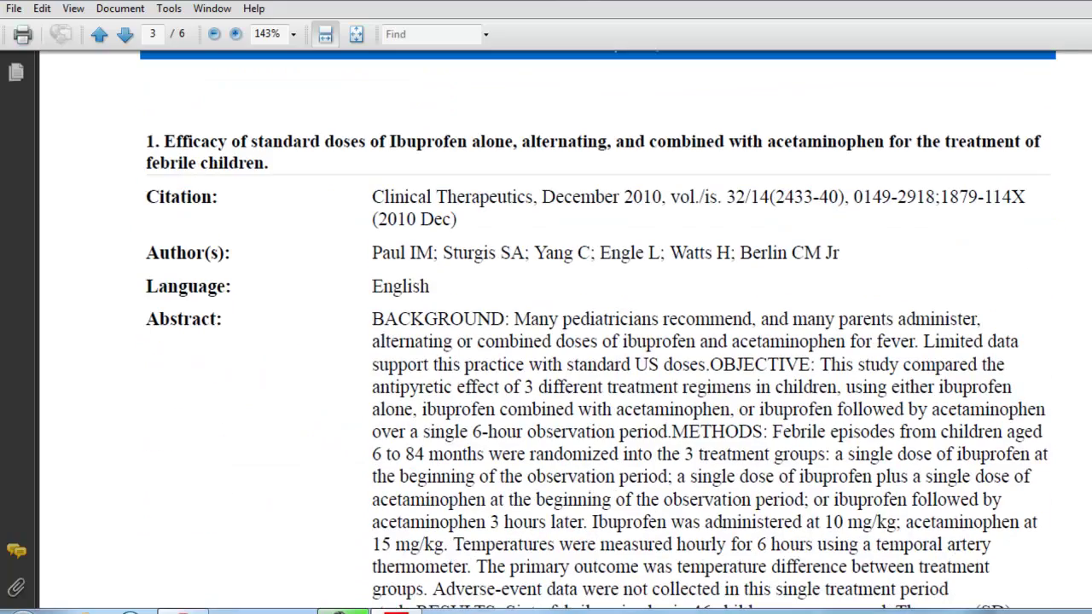
{"action": "scroll", "coordinate": [598, 333], "scroll_direction": "down", "scroll_amount": 10}
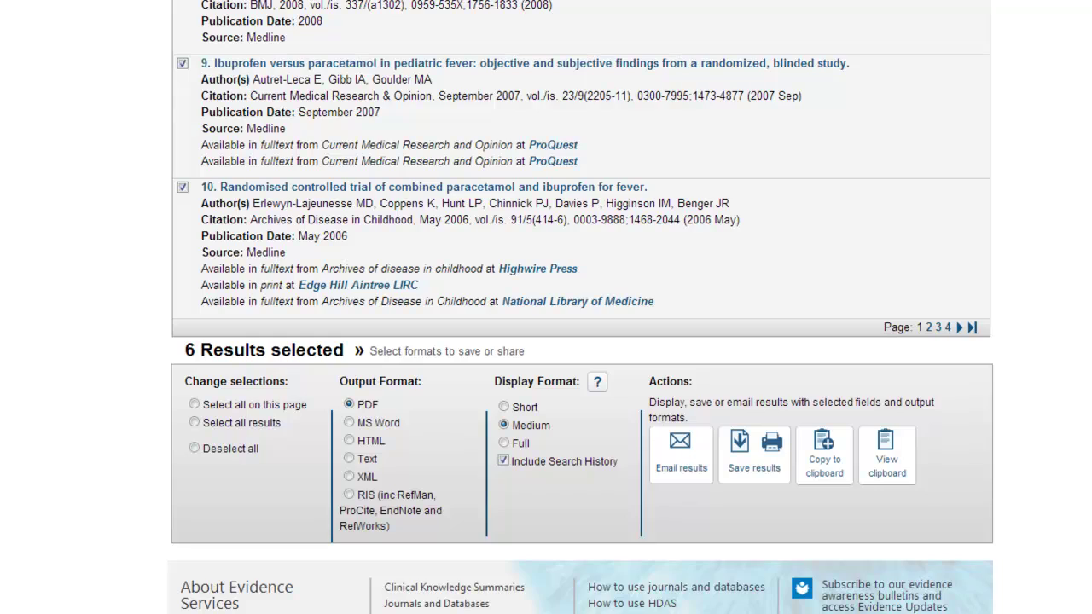
Save all search history lines as a saved search named 'Fever paracetamol ibuprofen children Medline'.
{"action": "scroll", "coordinate": [580, 342], "scroll_direction": "up", "scroll_amount": 1}
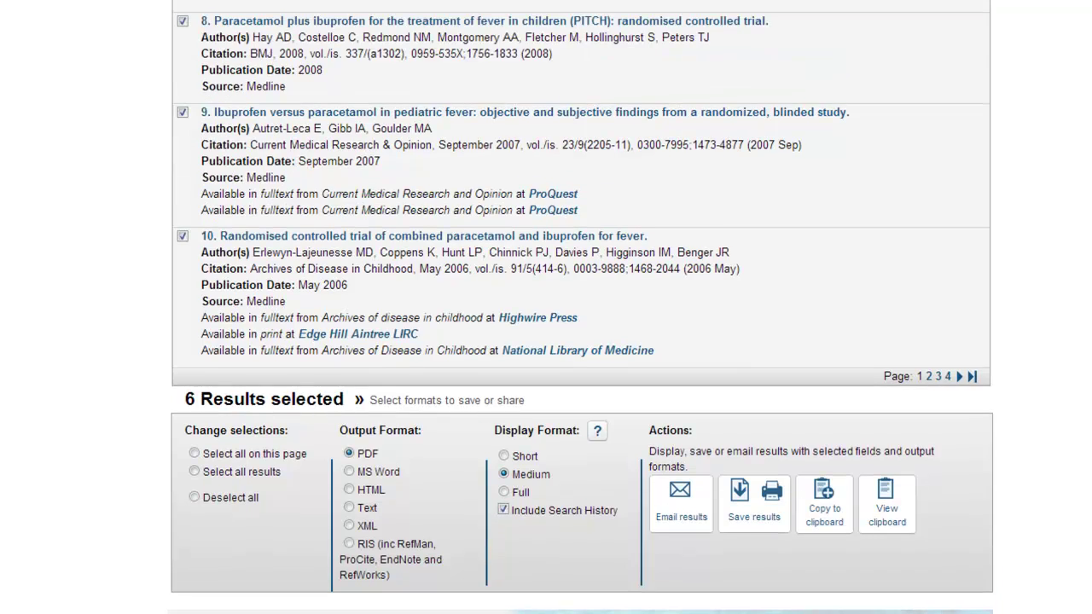
{"action": "scroll", "coordinate": [580, 308], "scroll_direction": "up", "scroll_amount": 15}
{"action": "scroll", "coordinate": [580, 307], "scroll_direction": "up", "scroll_amount": 10}
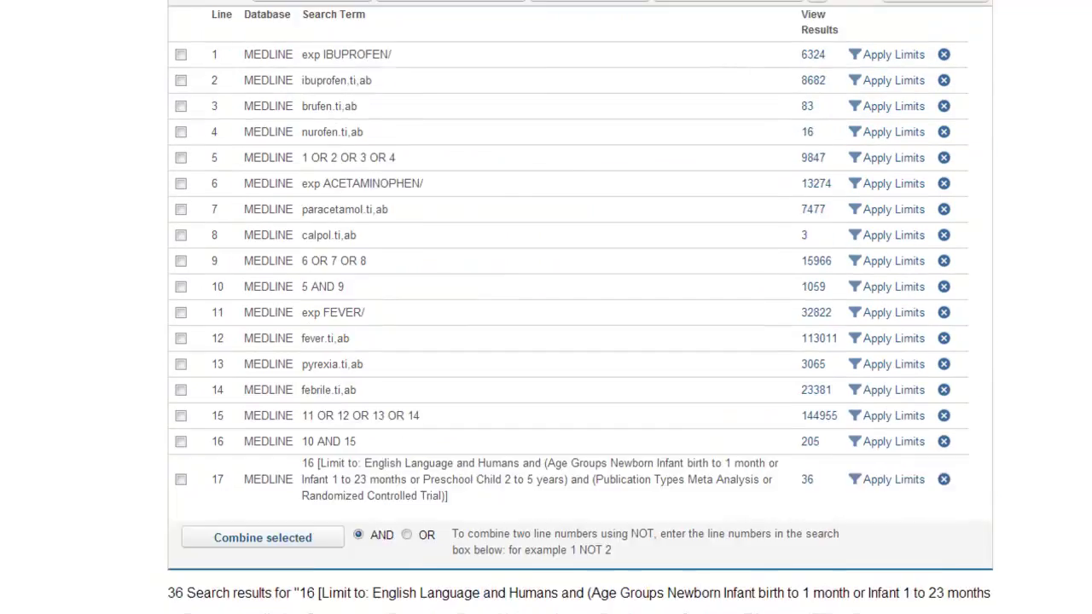
{"action": "scroll", "coordinate": [581, 307], "scroll_direction": "up", "scroll_amount": 3}
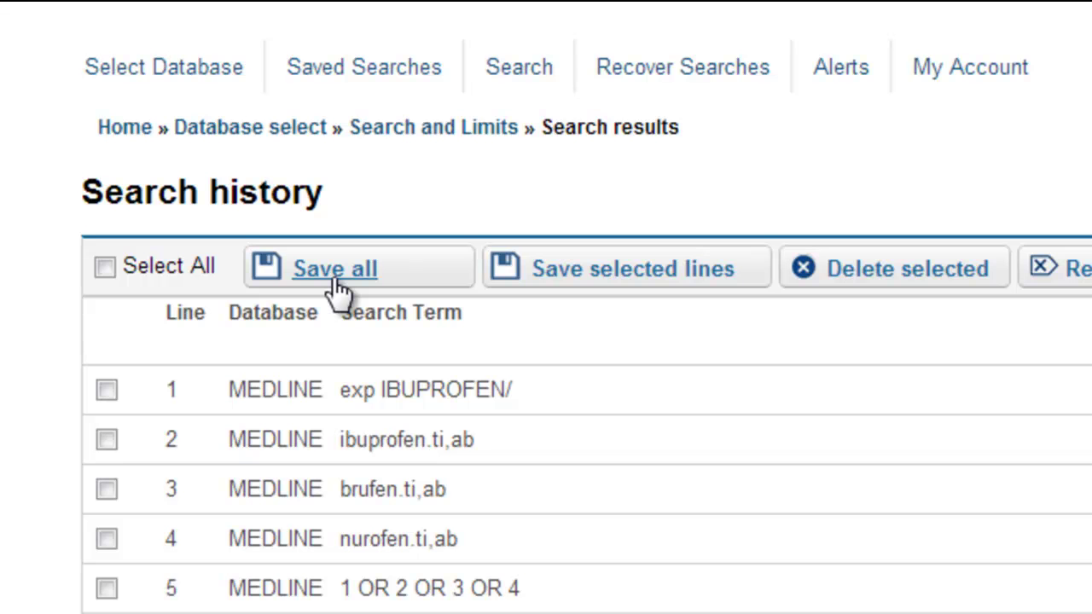
{"action": "left_click", "coordinate": [335, 290]}
{"action": "left_click", "coordinate": [408, 468]}
{"action": "type", "text": "Fev"}
{"action": "type", "text": "er pa"}
{"action": "type", "text": "racetam"}
{"action": "type", "text": "ol ibu"}
{"action": "type", "text": "profen "}
{"action": "type", "text": "children "}
{"action": "type", "text": "Medline"}
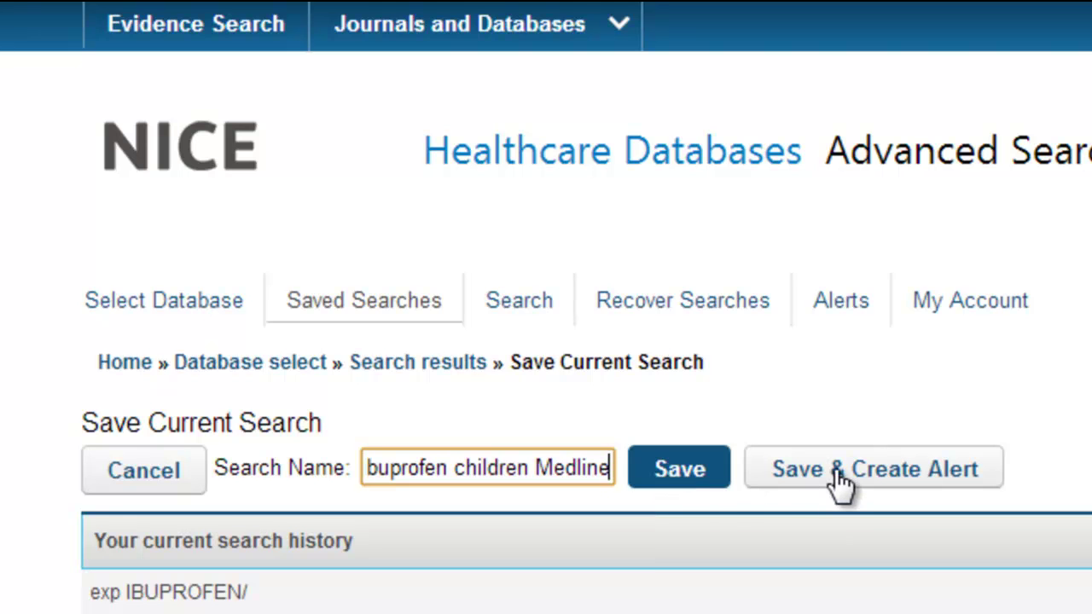
{"action": "left_click", "coordinate": [685, 490]}
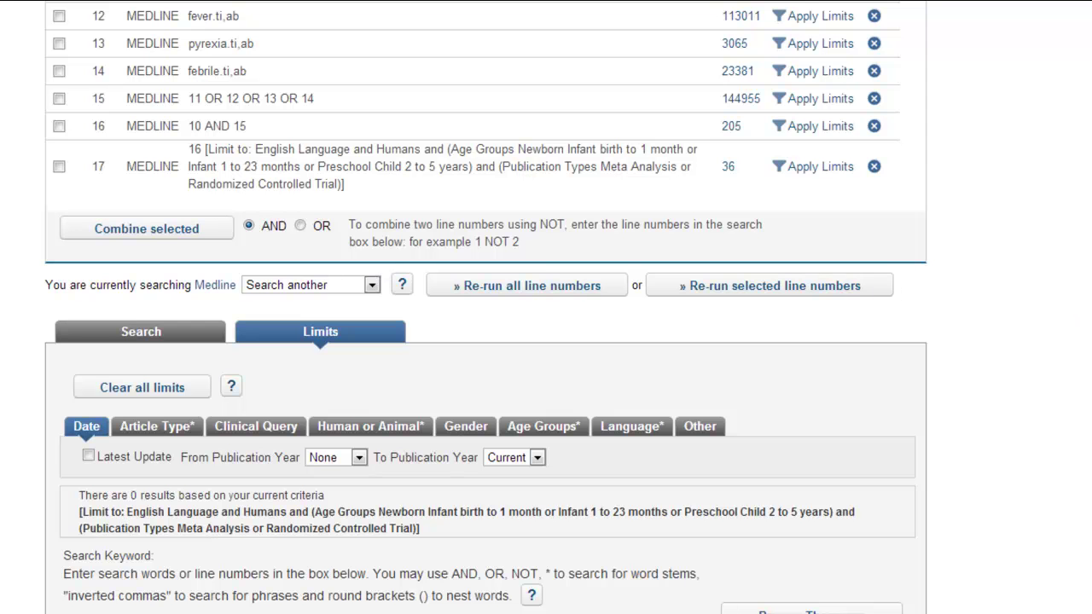
{"action": "scroll", "coordinate": [486, 307], "scroll_direction": "up", "scroll_amount": 6}
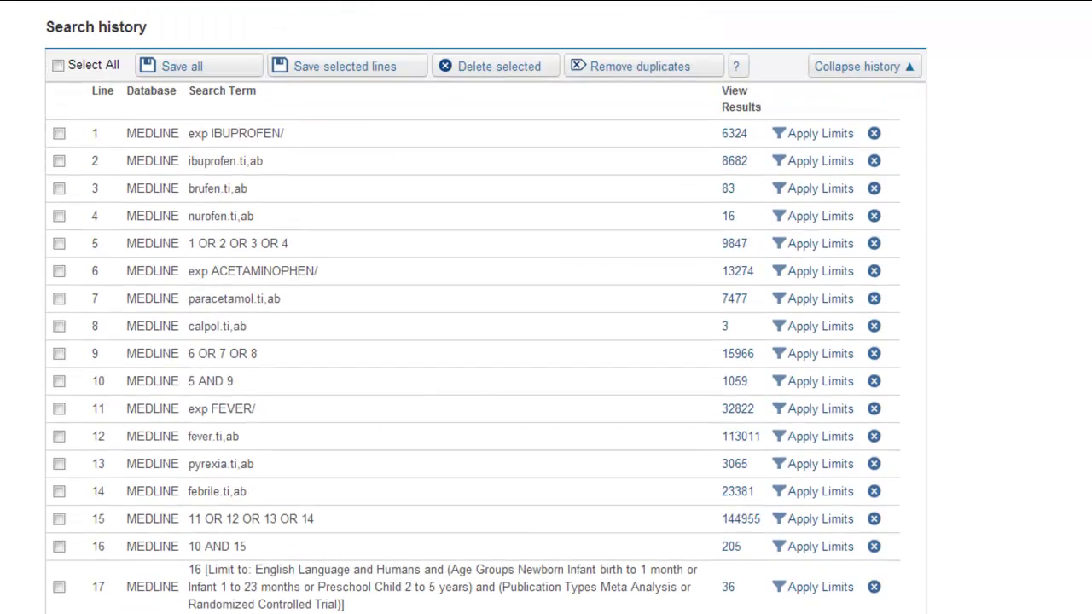
{"action": "scroll", "coordinate": [487, 307], "scroll_direction": "up", "scroll_amount": 2}
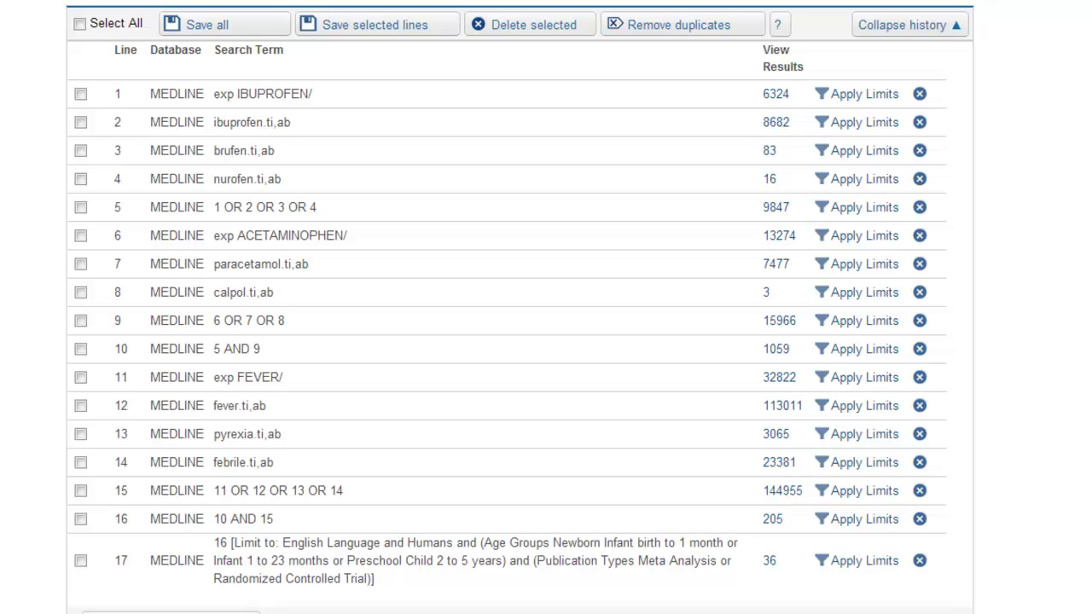
{"action": "scroll", "coordinate": [520, 307], "scroll_direction": "down", "scroll_amount": 1}
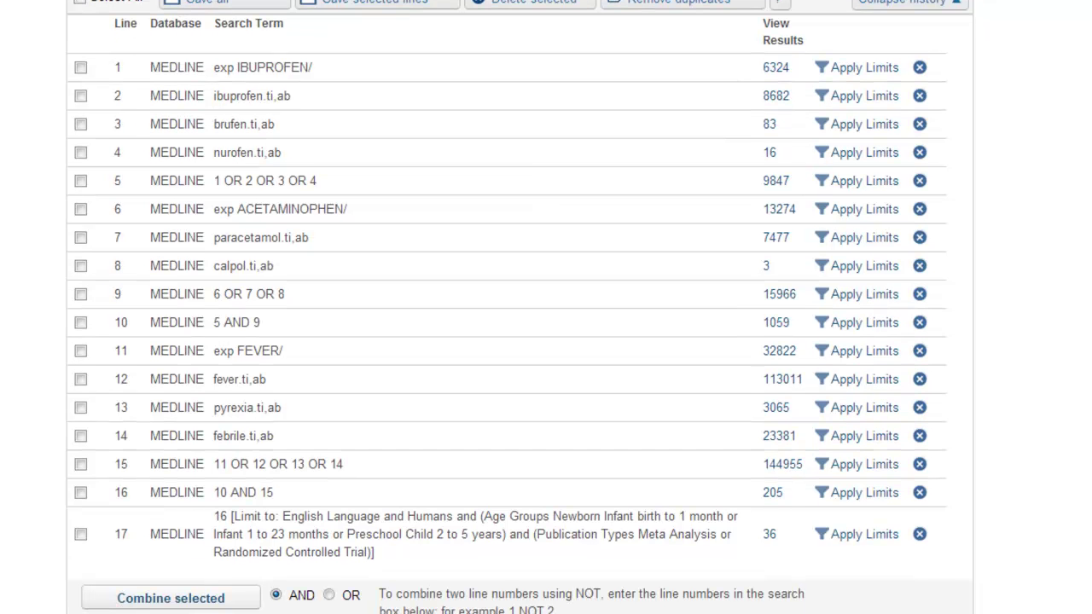